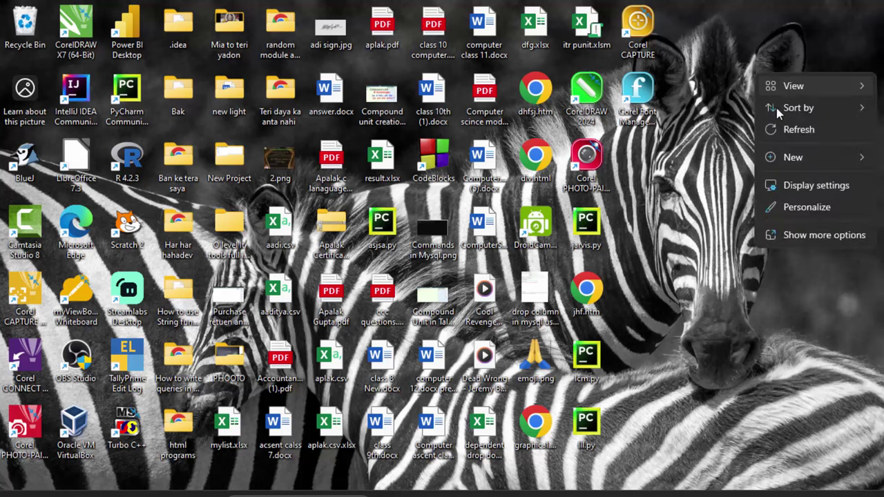
click(788, 130)
right_click(785, 103)
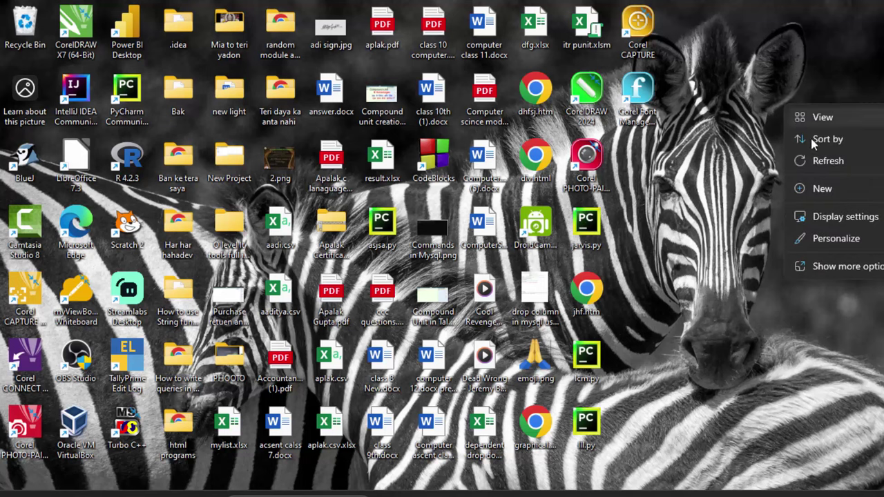
click(803, 160)
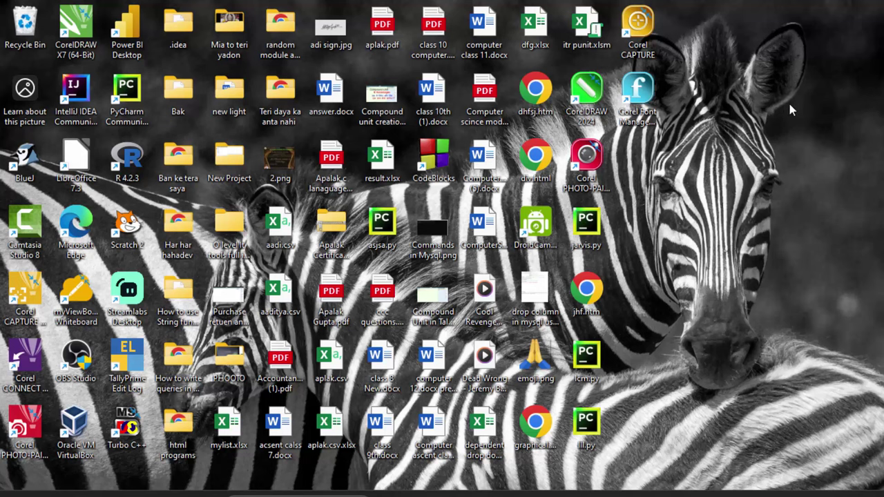
right_click(788, 101)
click(825, 161)
right_click(782, 114)
click(804, 166)
right_click(789, 109)
click(801, 166)
Launch TallyPrime Edit Log, continue in Educational Mode and start creating a new company.
double_click(138, 366)
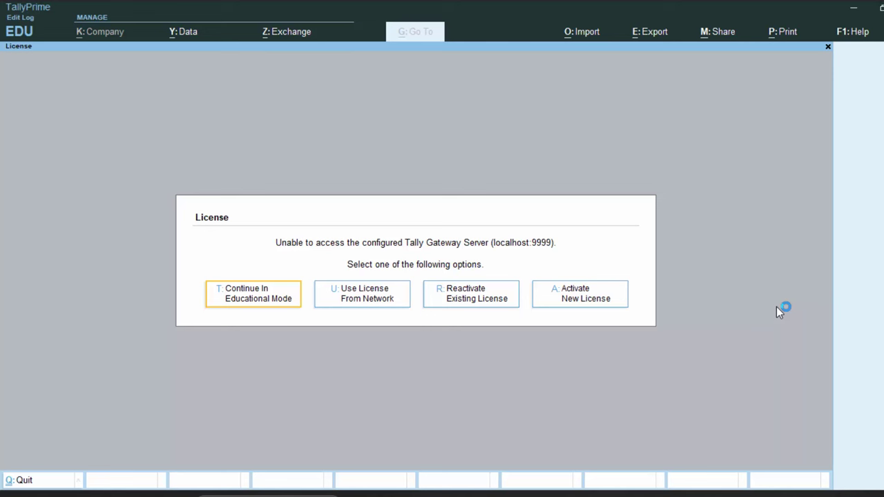
click(266, 291)
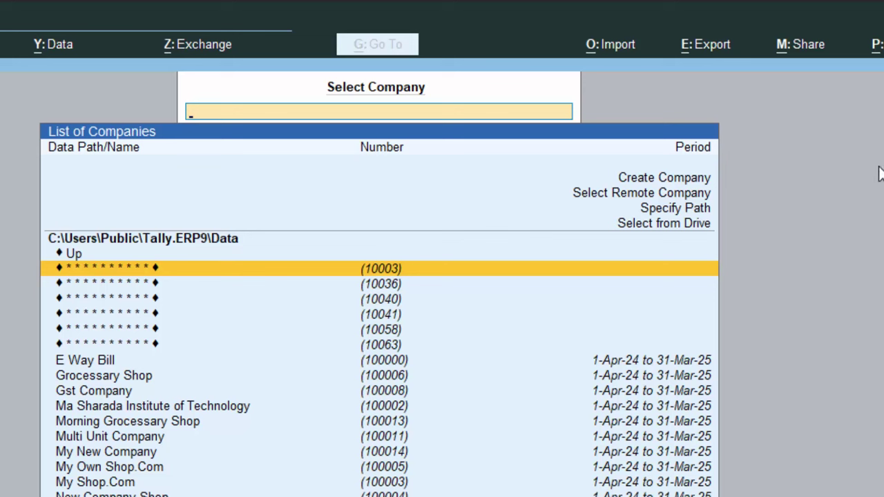
click(680, 179)
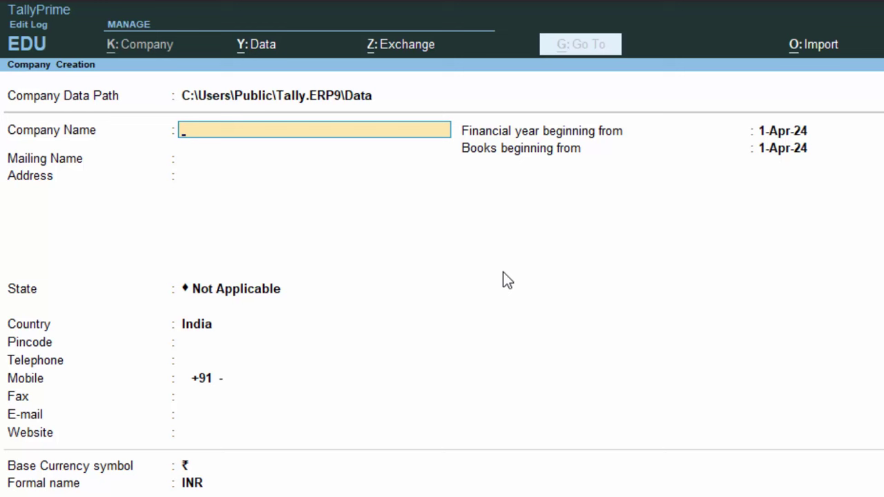
Name the new company My Shop.Com and accept the same mailing name.
text(My Shop)
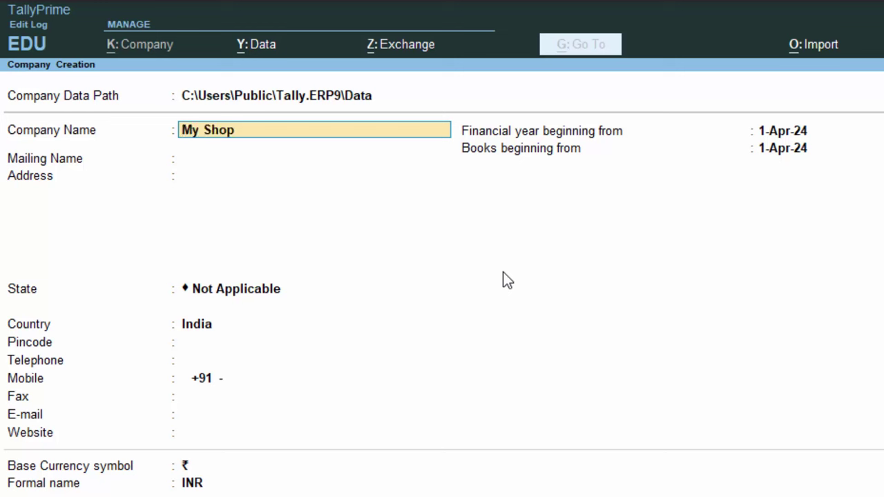
text(.Com)
key(Return)
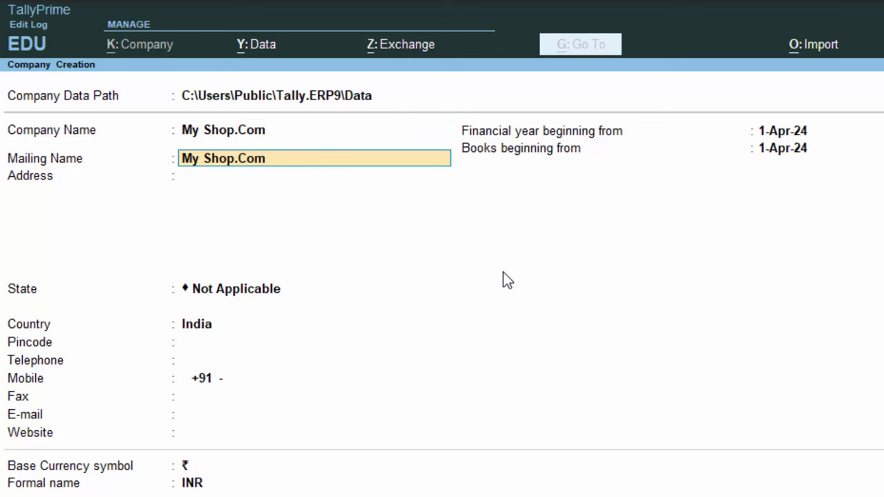
key(Return)
Enter the company's address on one line and set its state to Uttar Pradesh.
text(Ne)
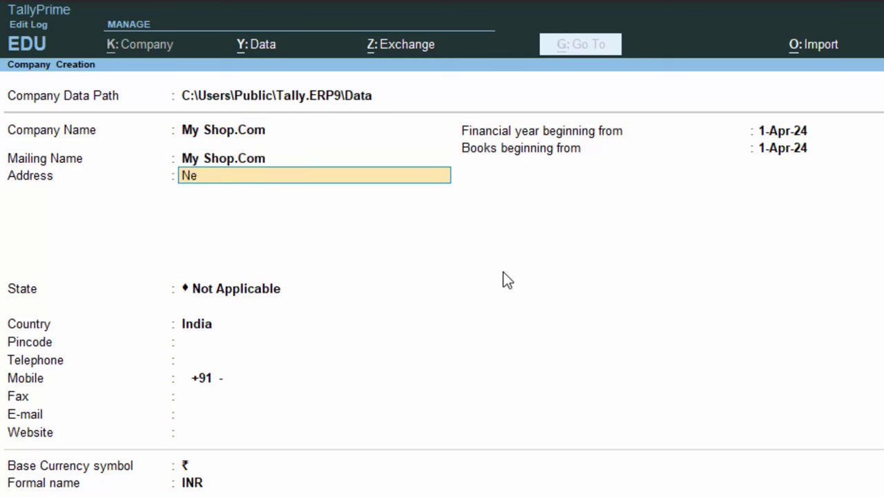
text(w Colony Deoria)
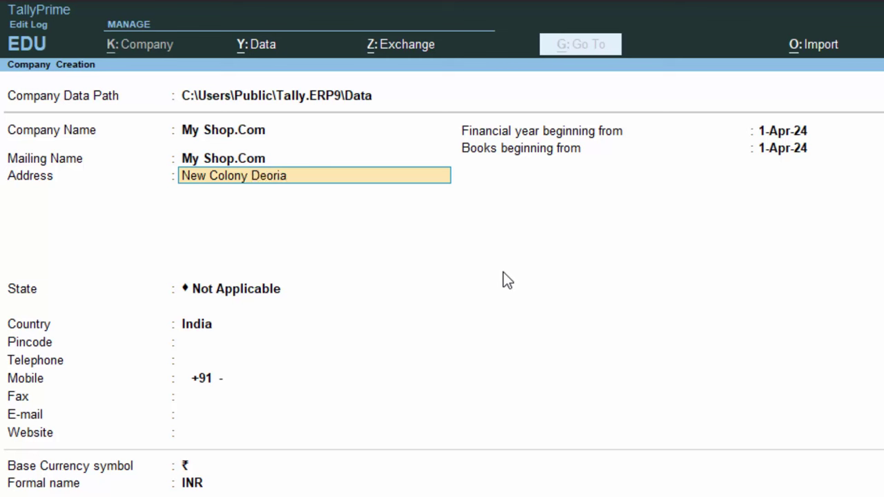
key(Return)
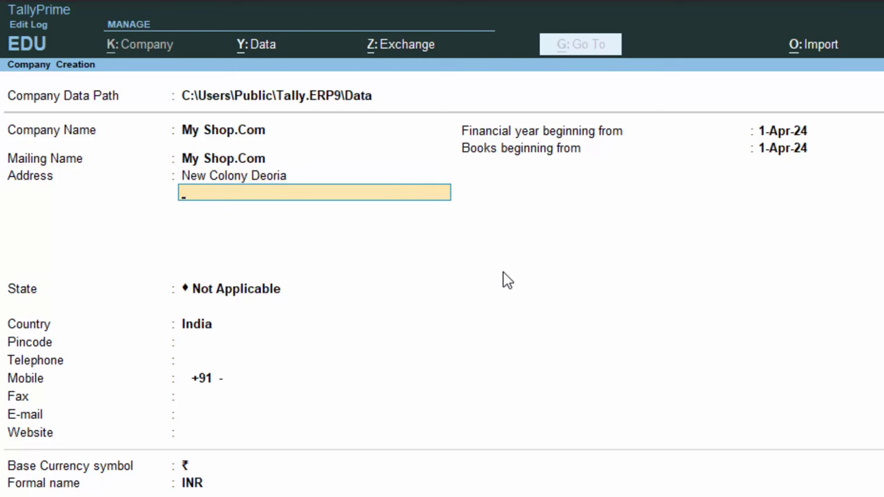
key(Return)
text(U)
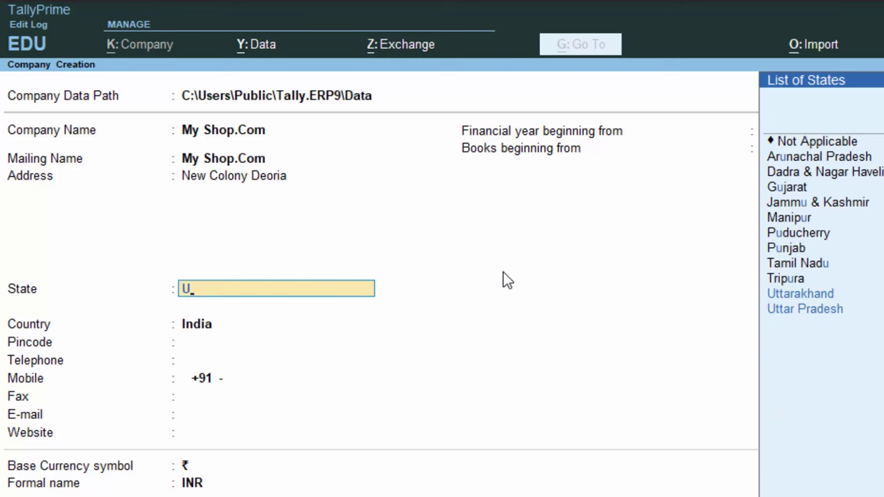
key(Down)
key(Down)
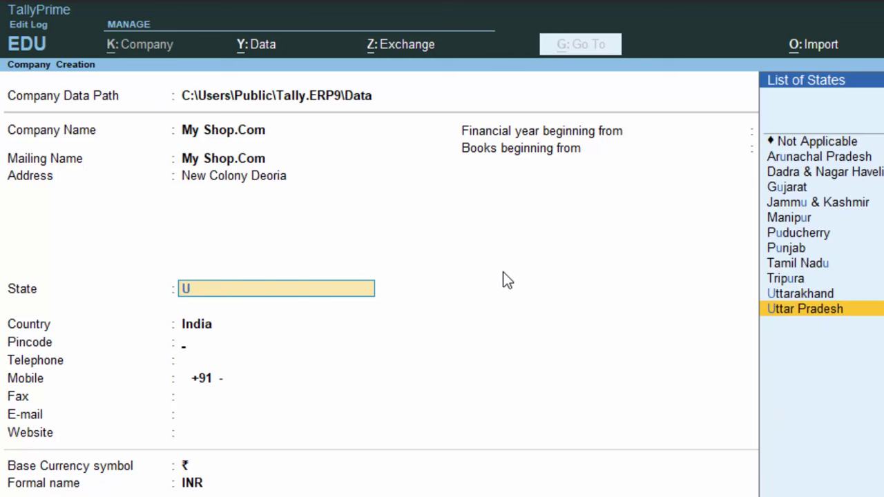
key(Return)
Enter the company's postal pincode and leave the telephone, mobile, fax, e-mail and website fields blank.
text(\2)
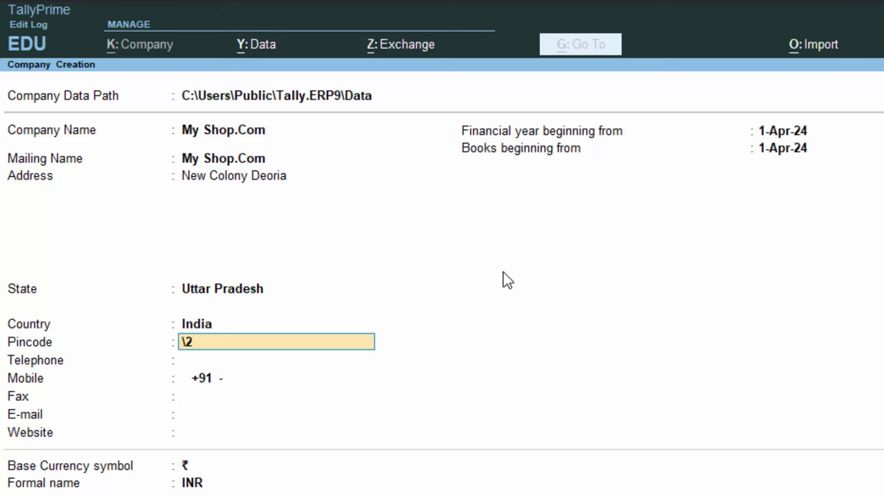
key(BackSpace)
key(BackSpace)
text(274401)
key(Return)
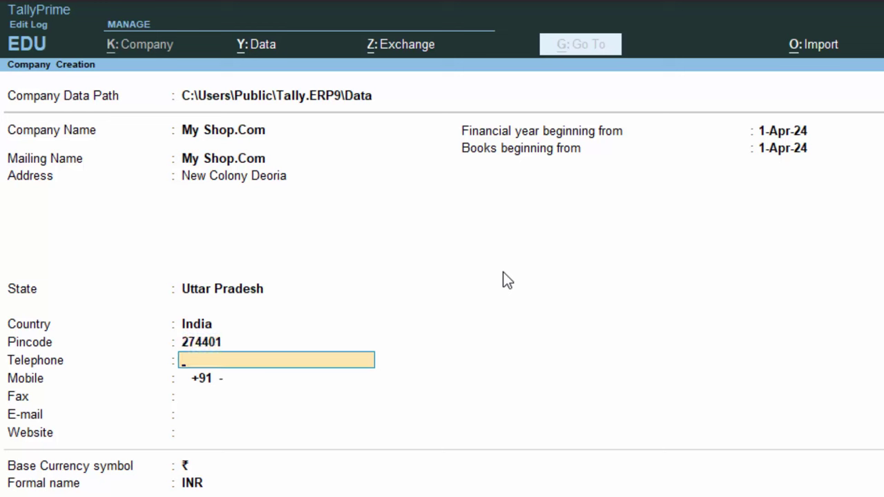
key(Return)
key(Return)
key(Return)
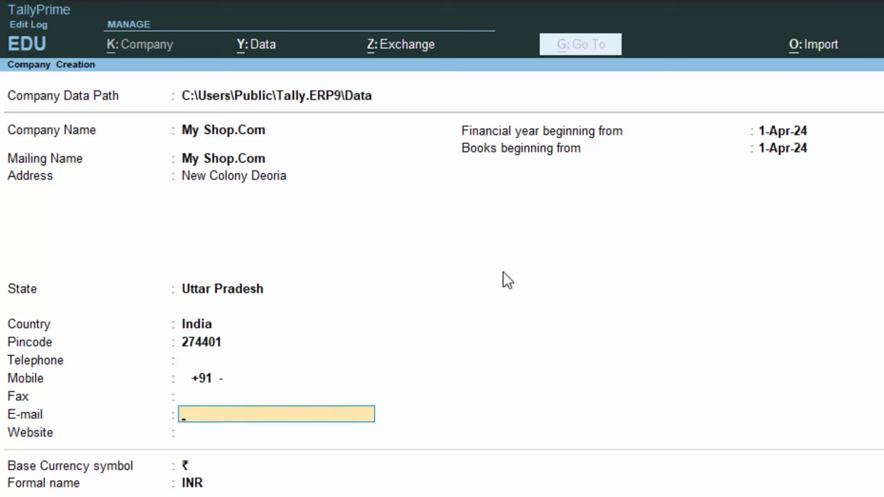
key(Return)
key(Return)
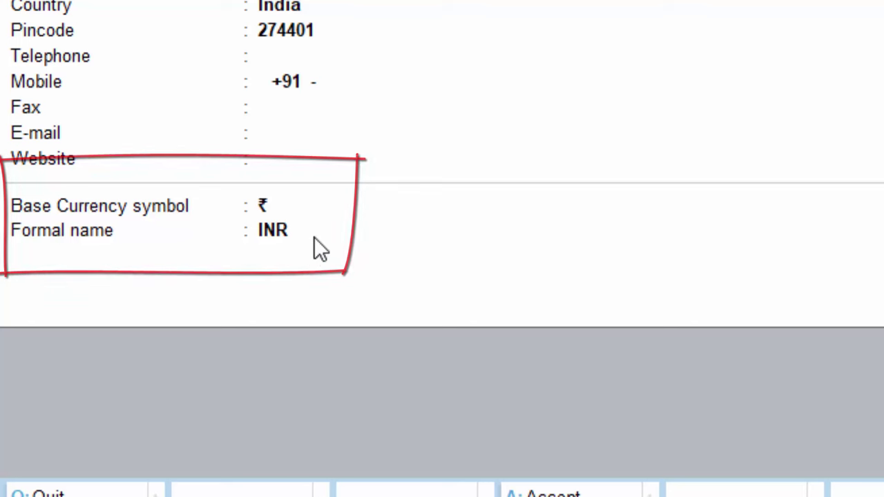
Accept 1-Apr-24 for the financial year and books, keep ₹ and INR as base currency, and save the company.
key(Return)
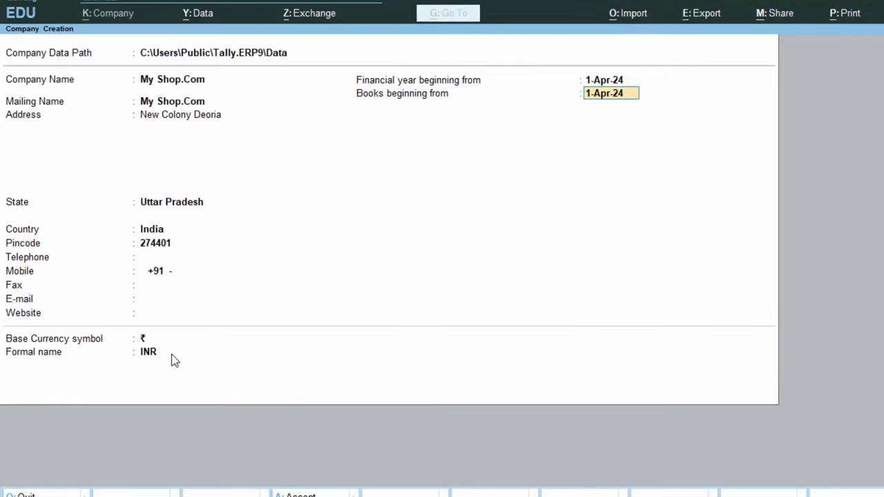
key(Return)
key(Return)
key(Return)
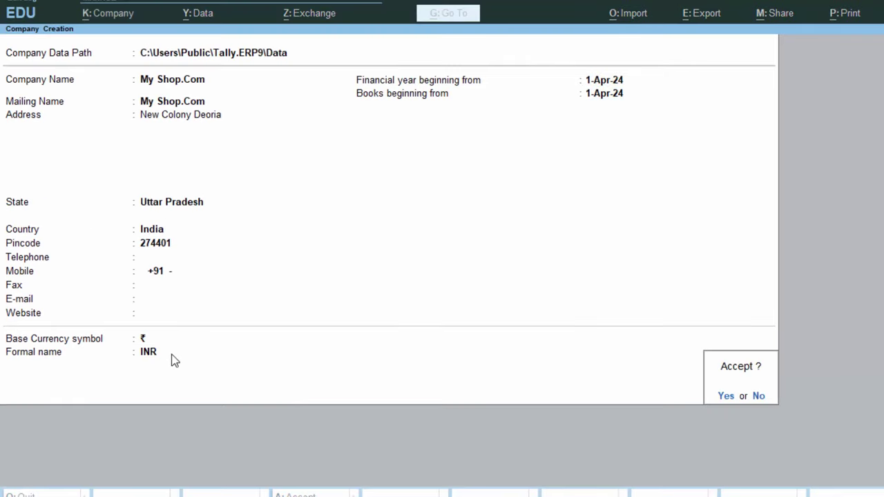
key(Return)
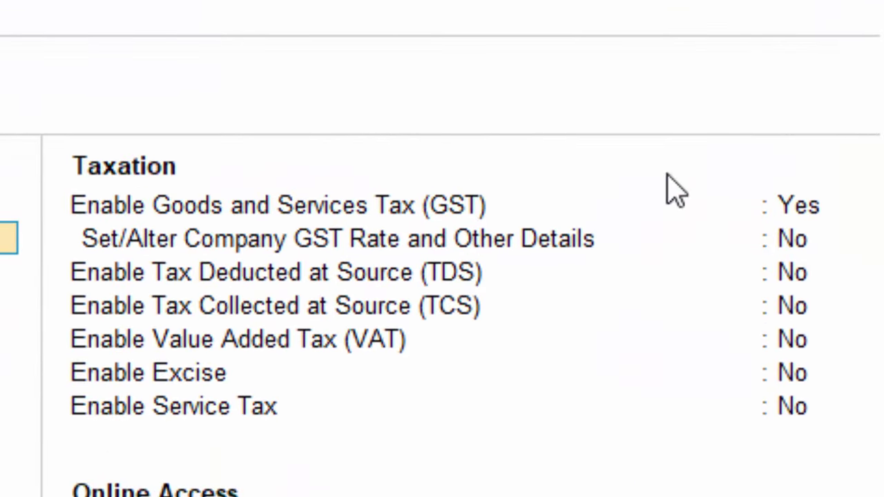
Set Enable Goods and Services Tax (GST) to Yes in the company's taxation features.
click(794, 213)
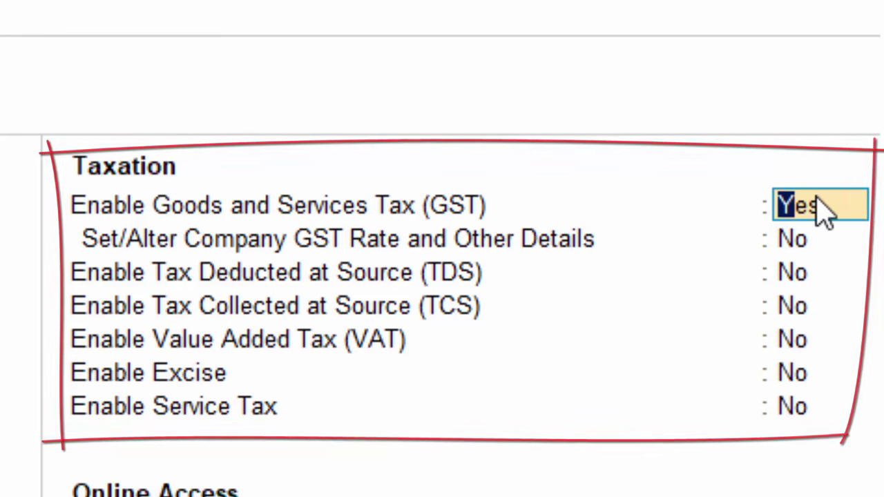
text(y)
key(Return)
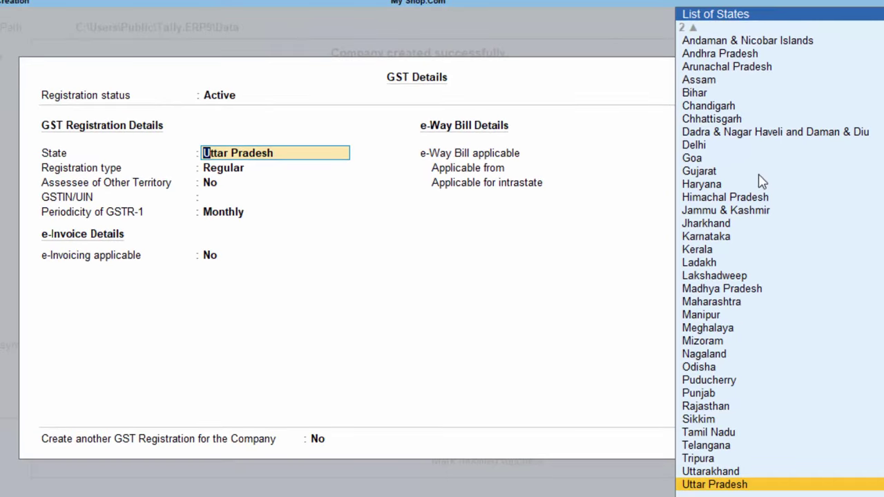
Keep Uttar Pradesh and the Regular registration type, enter the company's GSTIN/UIN, and accept it despite the format check.
key(Return)
key(Return)
key(Return)
text(A)
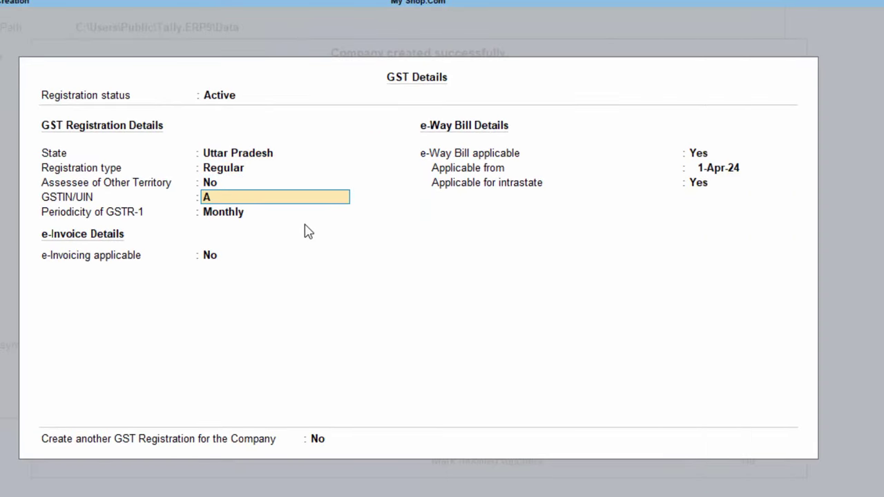
text(AAFDDDF54456)
key(Return)
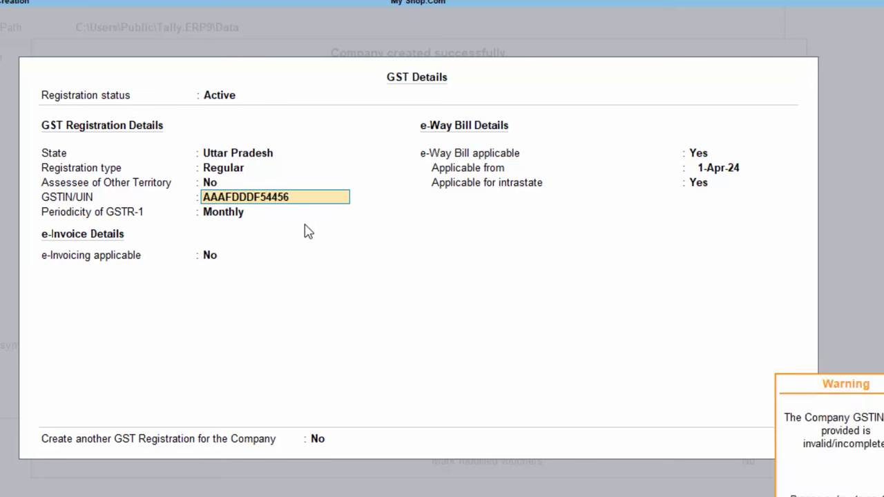
key(Return)
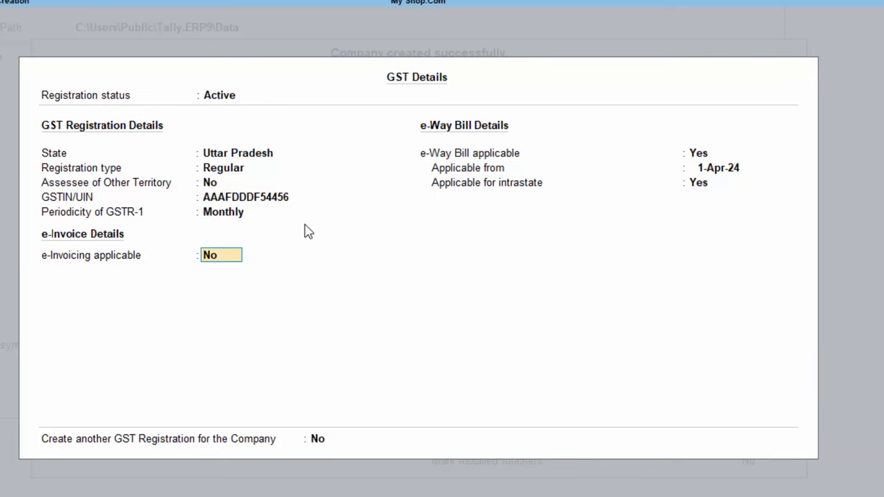
Keep e-Invoicing at No and e-Way Bill applicable from 1-Apr-24 including intrastate, and save the GST registration details.
key(Return)
key(Return)
key(Return)
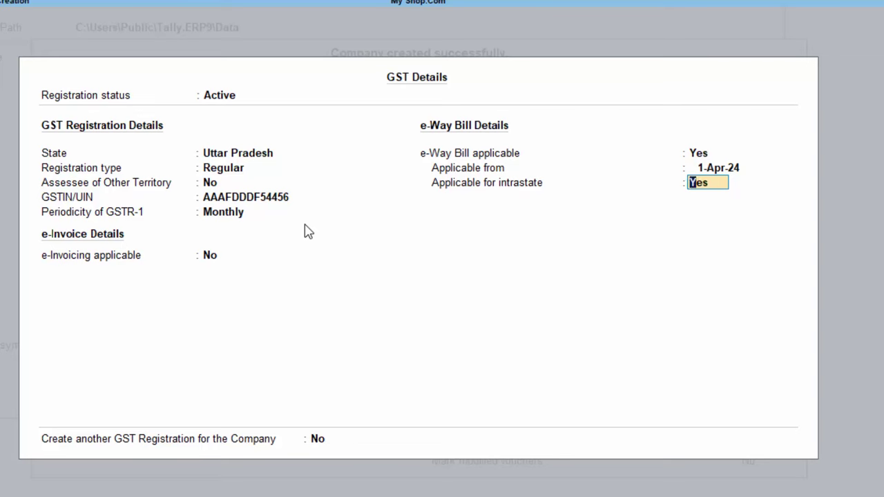
key(Return)
Enable altering the company GST rate details and specify HSN/SAC code 45335432 with the description left blank.
text(y)
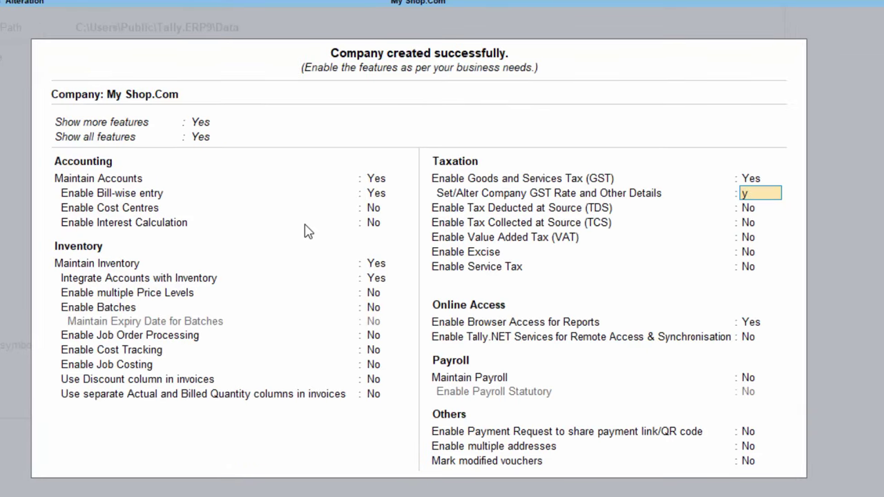
key(Return)
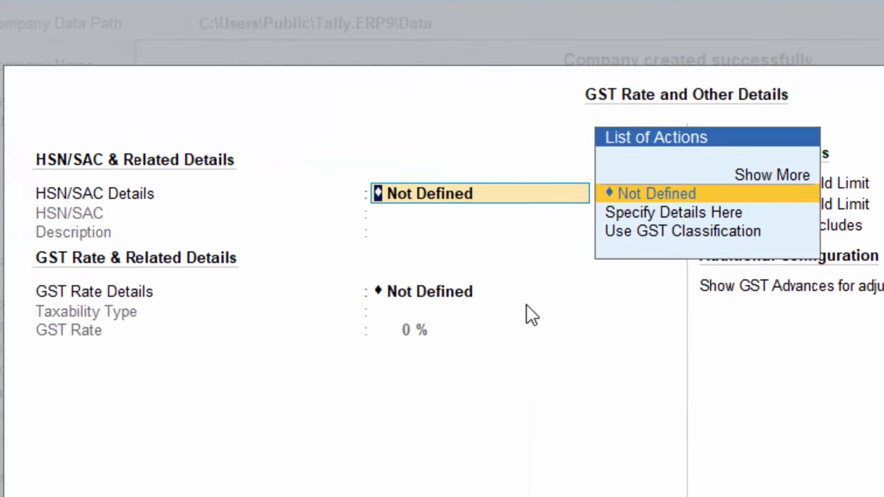
click(750, 181)
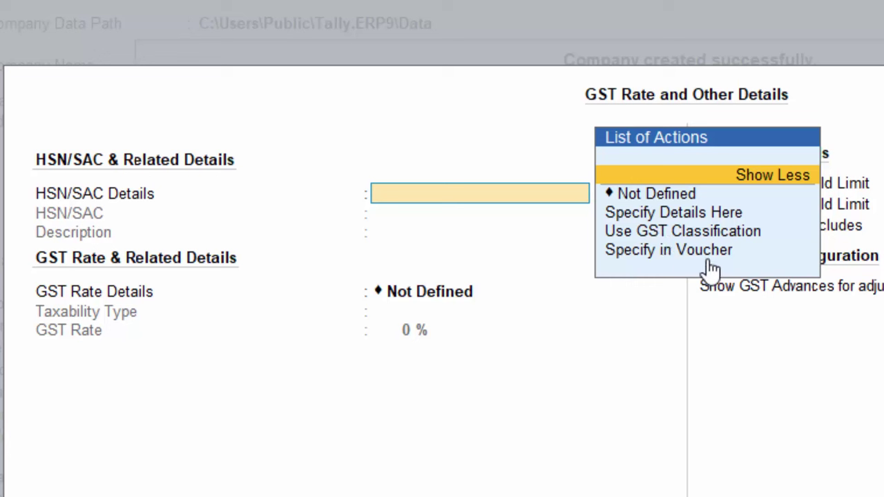
click(691, 219)
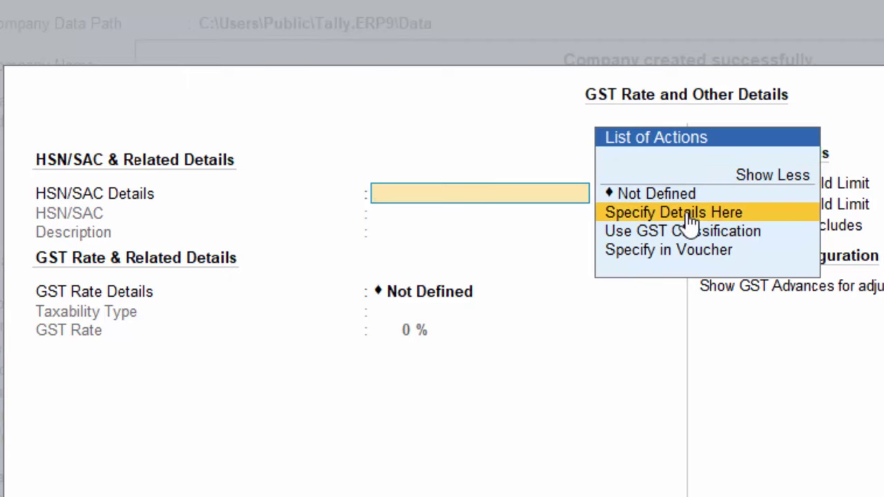
click(690, 220)
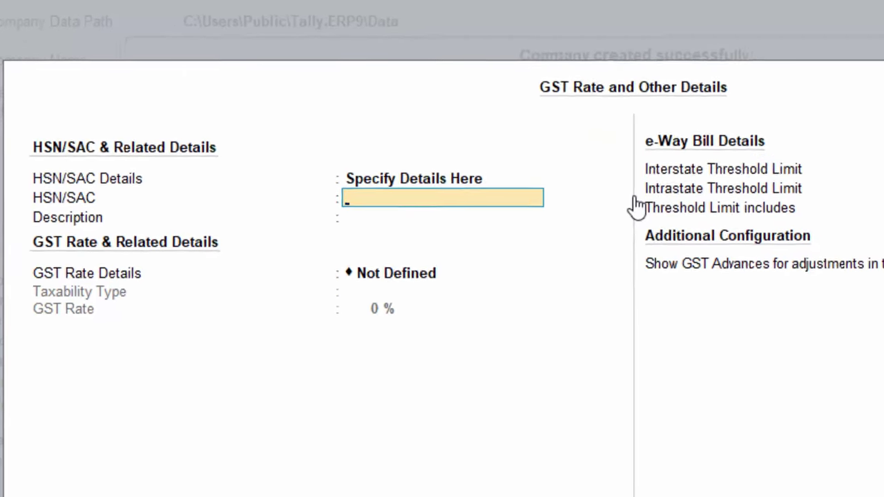
text(4533)
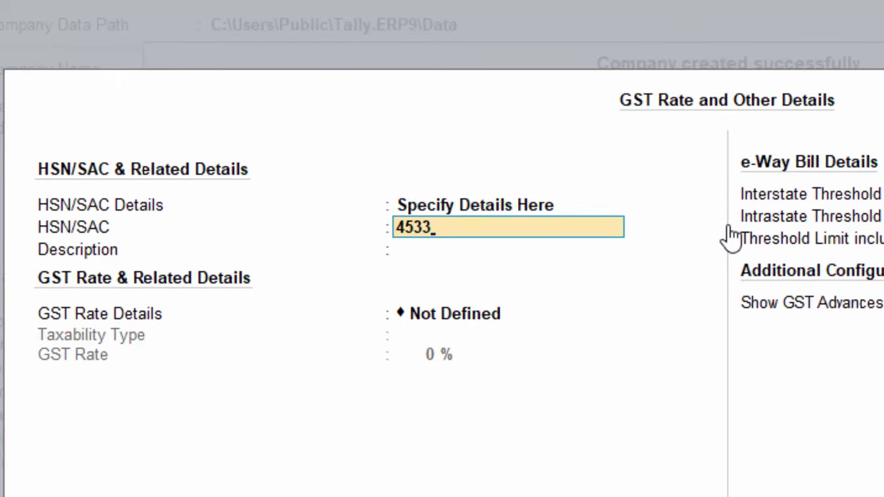
text(5432)
key(Return)
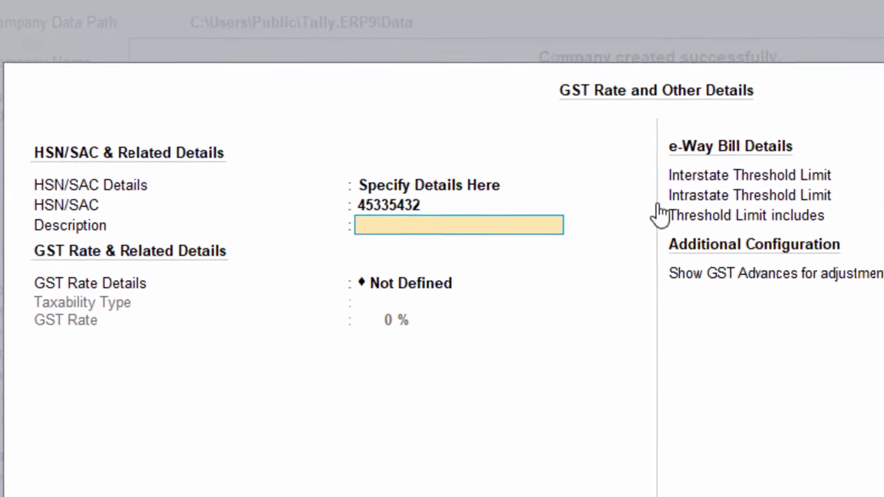
key(Return)
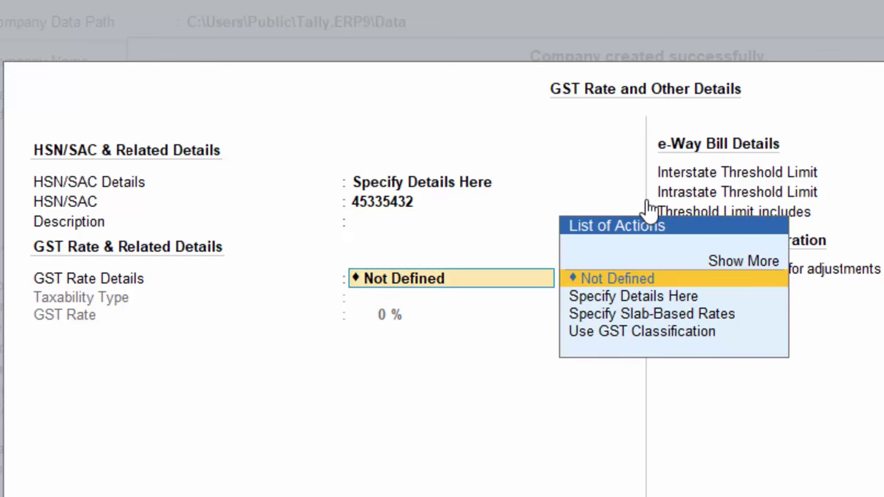
Set GST Rate Details to Specify Details Here with taxability type Taxable and a GST rate of 12%.
key(Down)
key(Return)
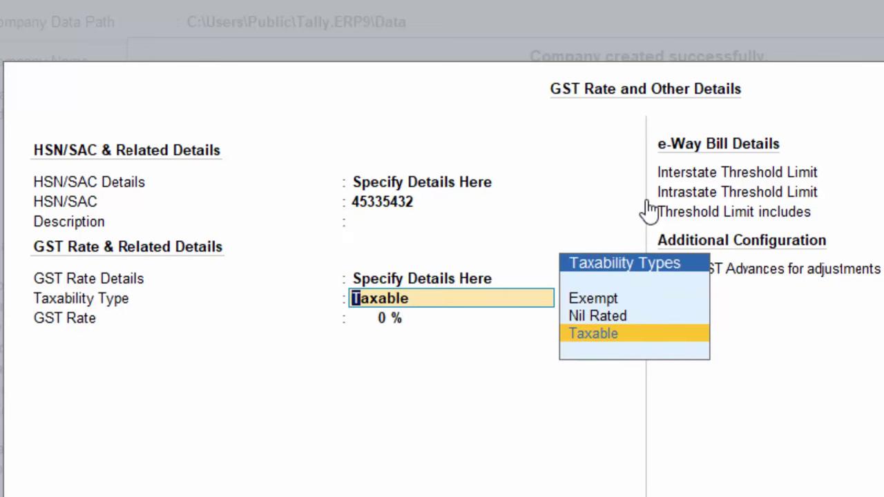
key(Return)
text(12)
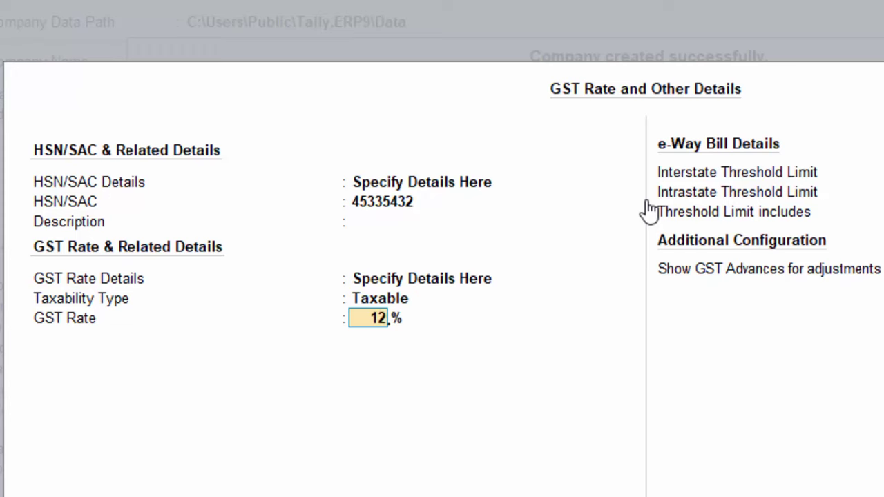
Keep both e-Way Bill threshold limits at 50,000 by Value of Invoice, keep GST advances at No, and save the GST rate details.
key(Return)
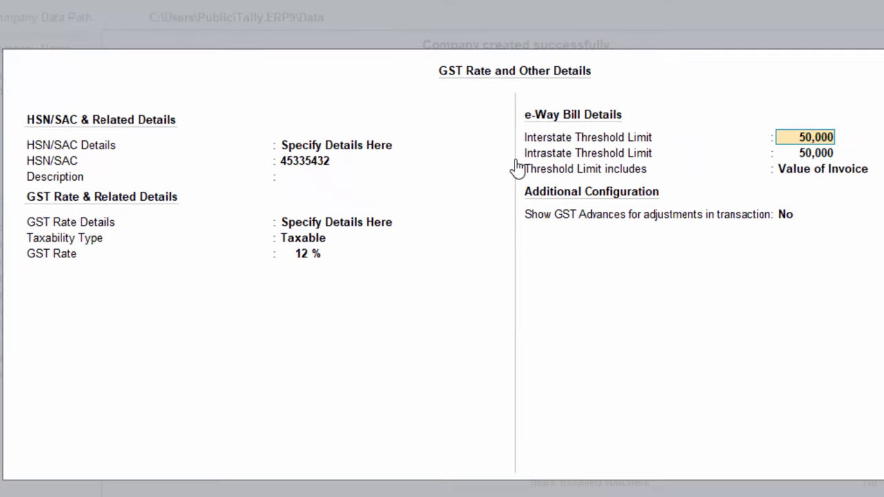
key(Return)
key(Return)
key(Return)
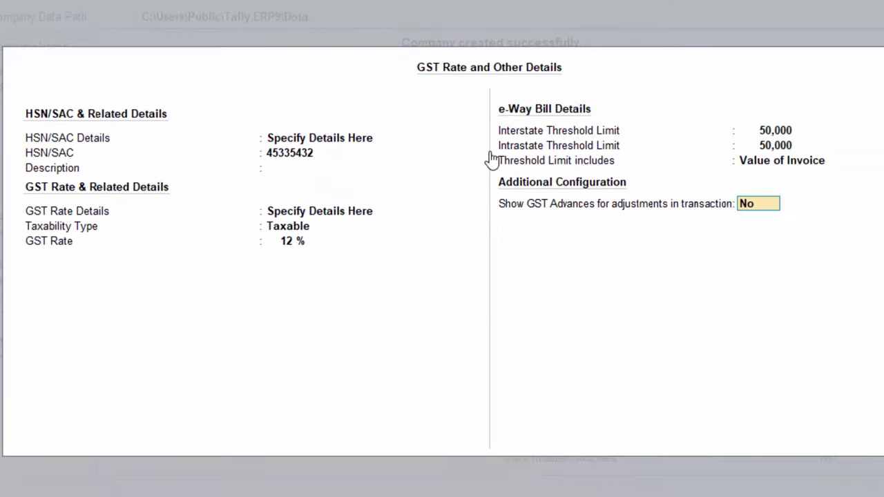
key(Return)
Keep TDS, TCS, VAT, Excise, Service Tax and Payroll at No and browser access at Yes, and accept the company features.
key(Return)
key(Return)
key(Return)
key(Return)
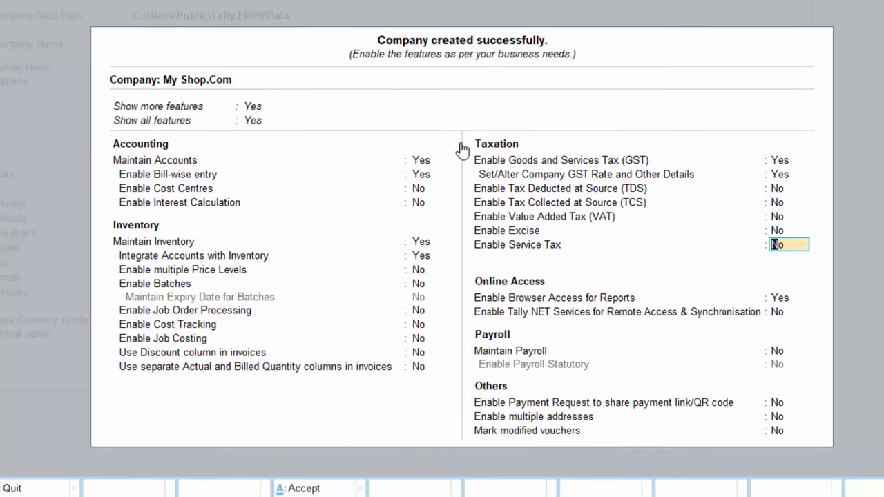
key(Return)
key(Return)
key(Return)
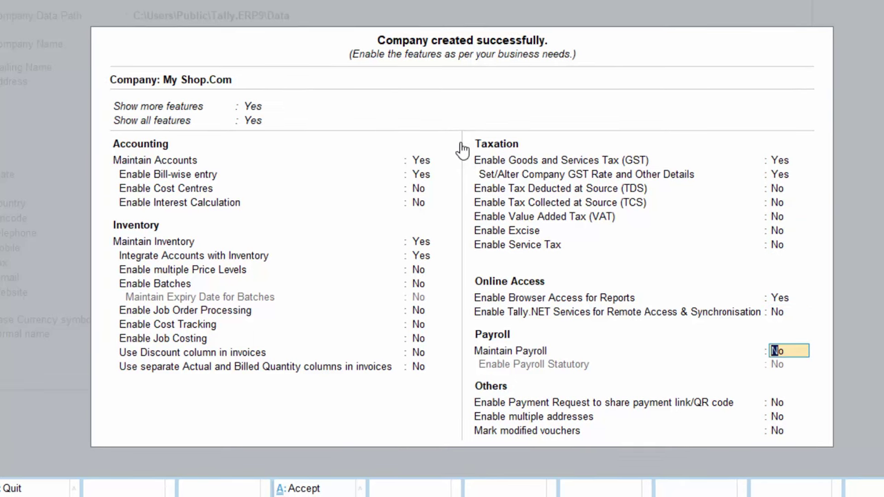
key(Return)
key(Return)
key(Return)
key(Return)
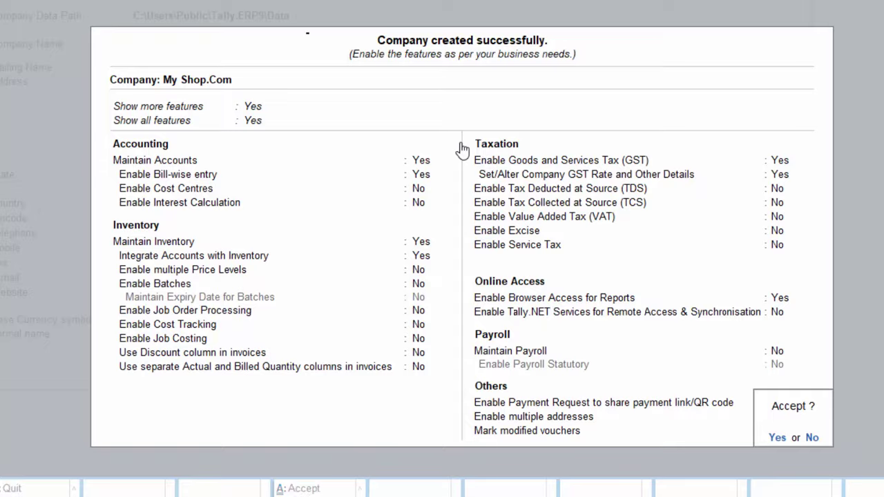
key(Return)
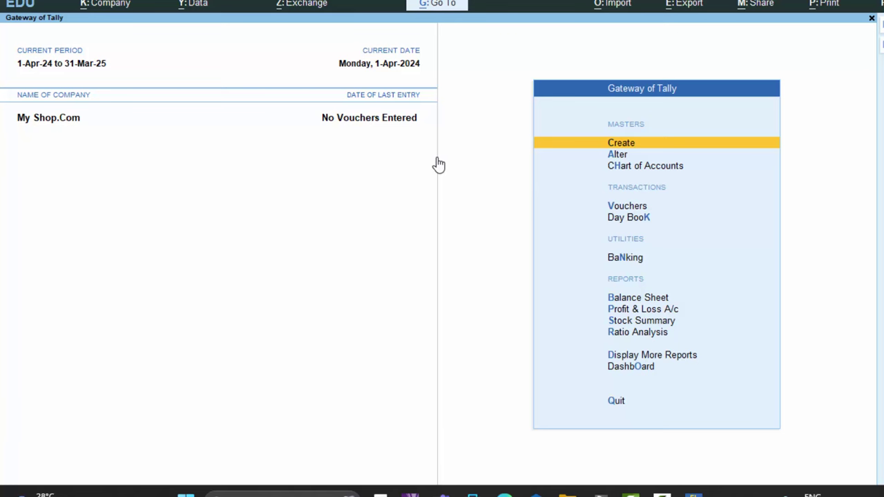
Start a Purchase voucher with supplier invoice number 3433 dated 1-Apr-24.
key(v)
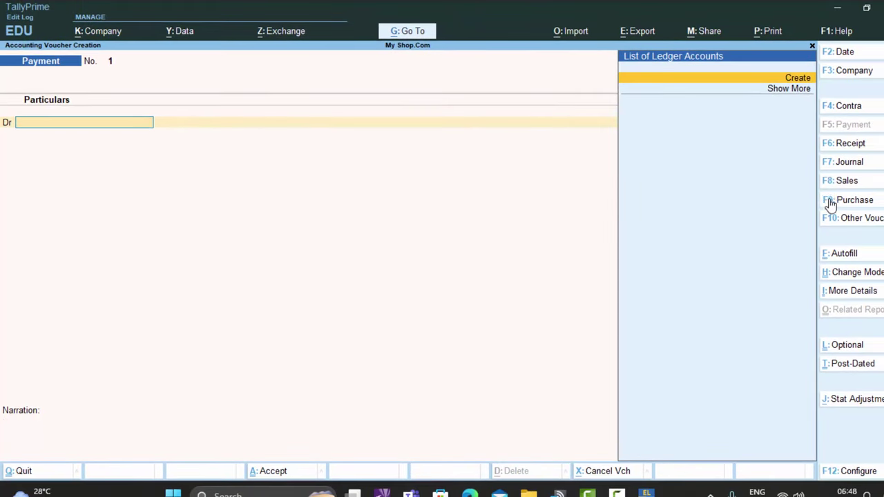
click(851, 200)
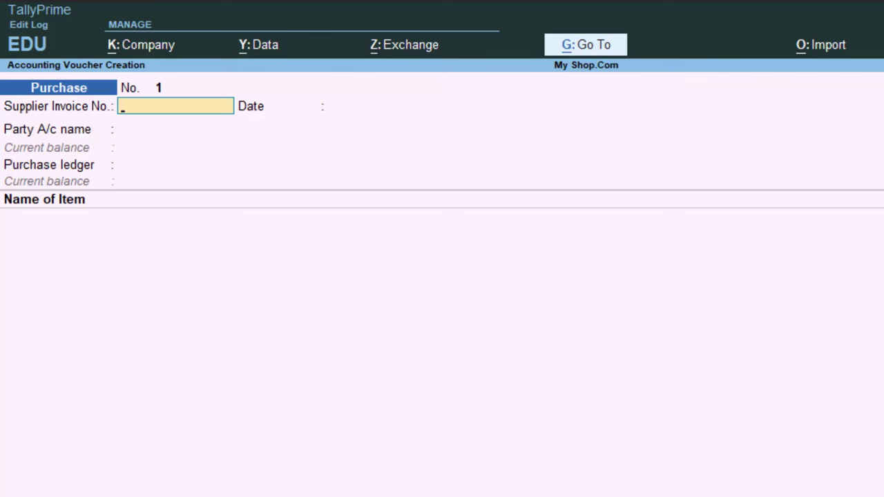
text(3433)
key(Return)
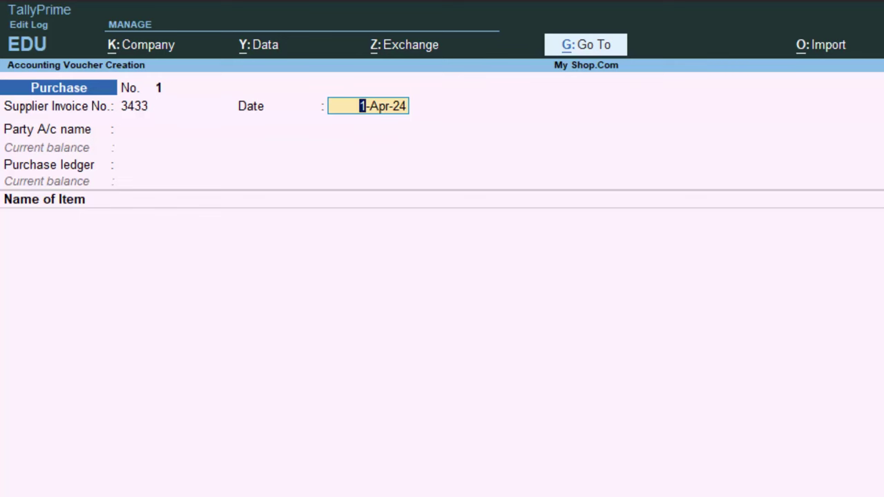
key(Return)
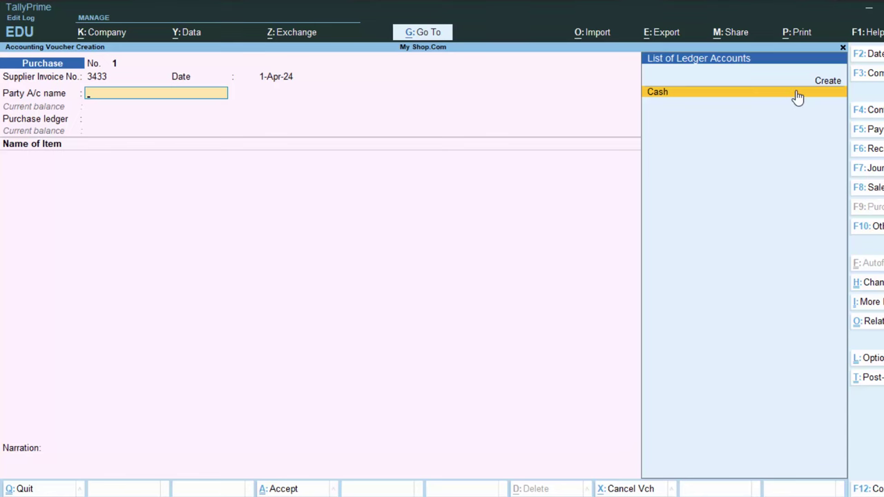
Create a party ledger named Supplier 1 without an alias under the Sundry Creditors group.
key(alt+c)
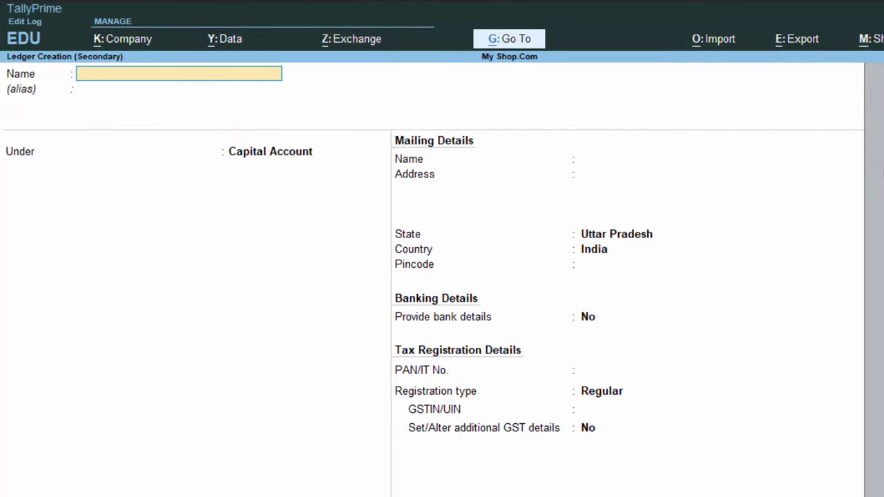
text(Supplier 1)
key(Return)
key(Return)
text(S)
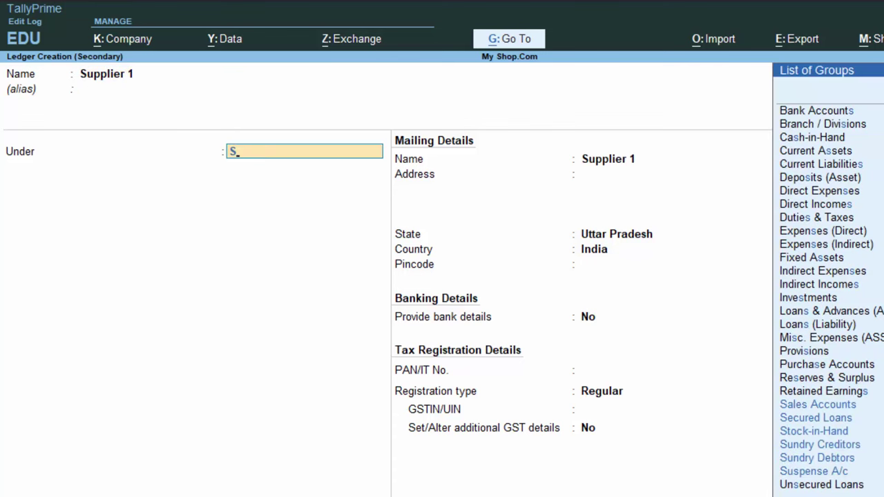
key(Down)
key(Down)
key(Down)
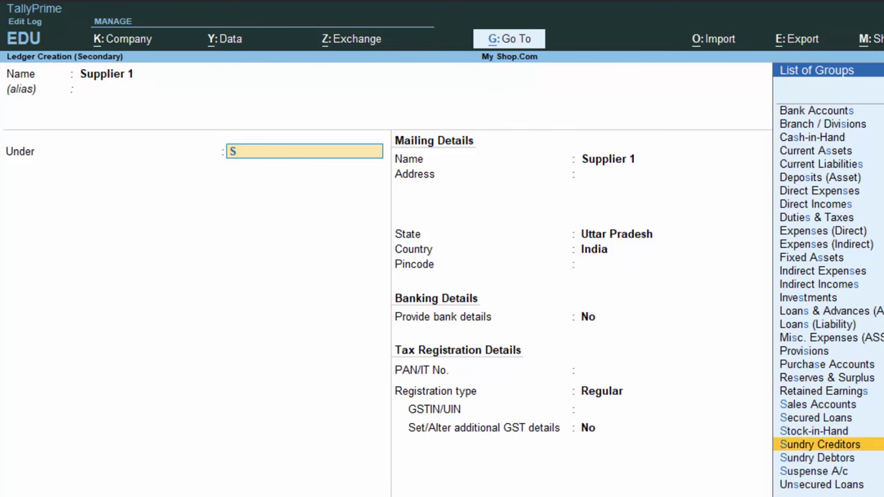
key(Return)
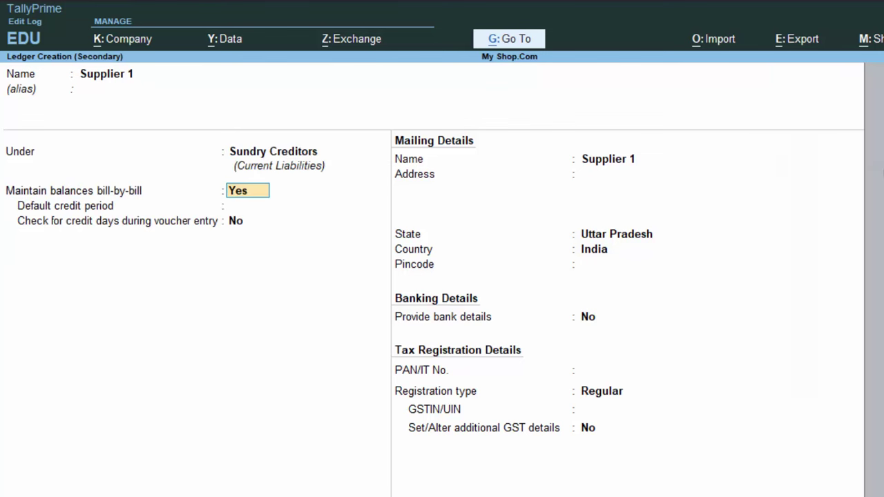
Keep Supplier 1's bill-by-bill balances, Uttar Pradesh state and Regular registration, leave its GSTIN/UIN blank, and save the ledger.
key(Return)
key(Return)
key(Return)
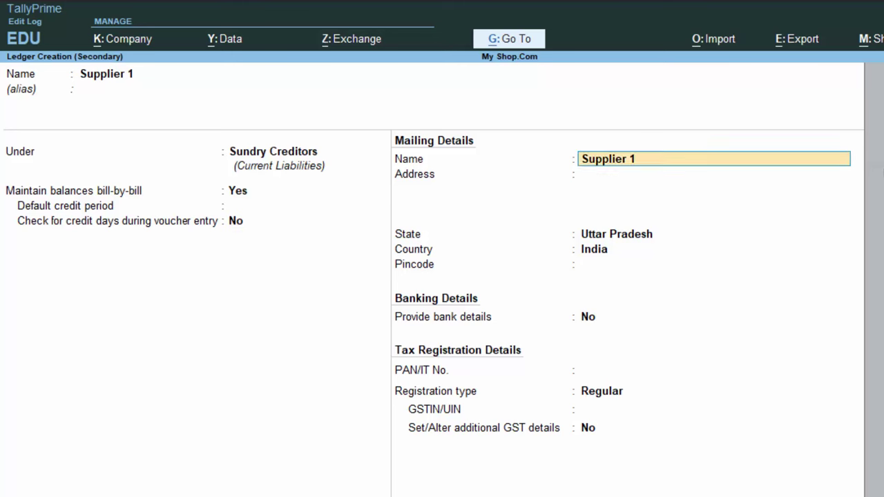
key(Return)
key(Return)
key(Return)
key(Return)
key(Return)
key(Return)
key(Return)
key(Return)
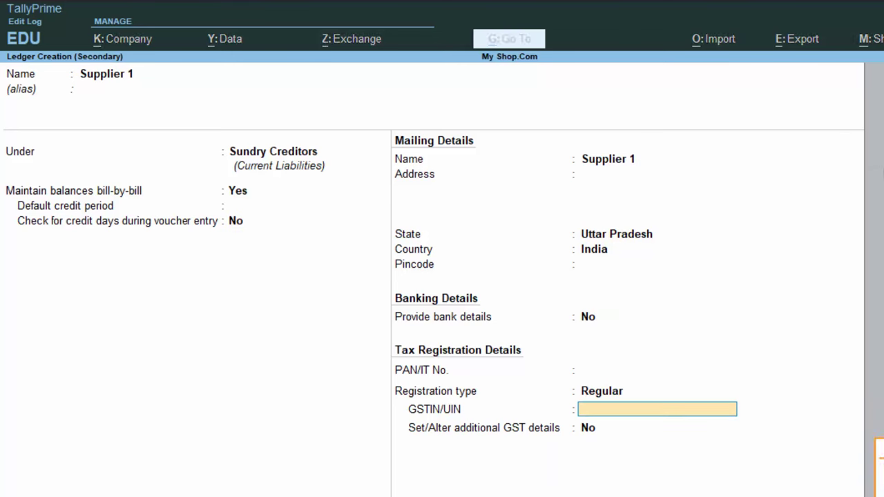
key(Return)
key(Return)
key(Return)
Leave all receipt and dispatch details blank for the purchase from Supplier 1.
key(Return)
key(Return)
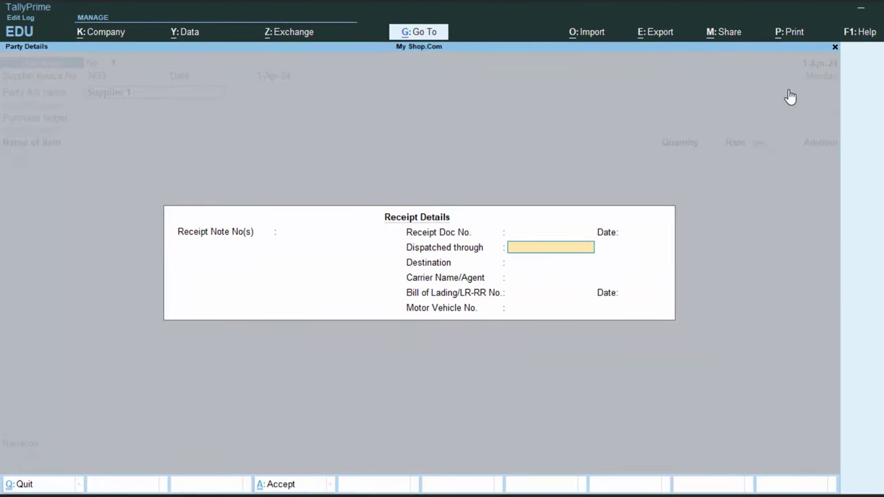
key(Return)
key(Return)
key(Return)
key(Return)
key(Return)
Accept Supplier 1's party details with a blank address, Regular GST registration and Uttar Pradesh as the place of supply.
key(Return)
key(Return)
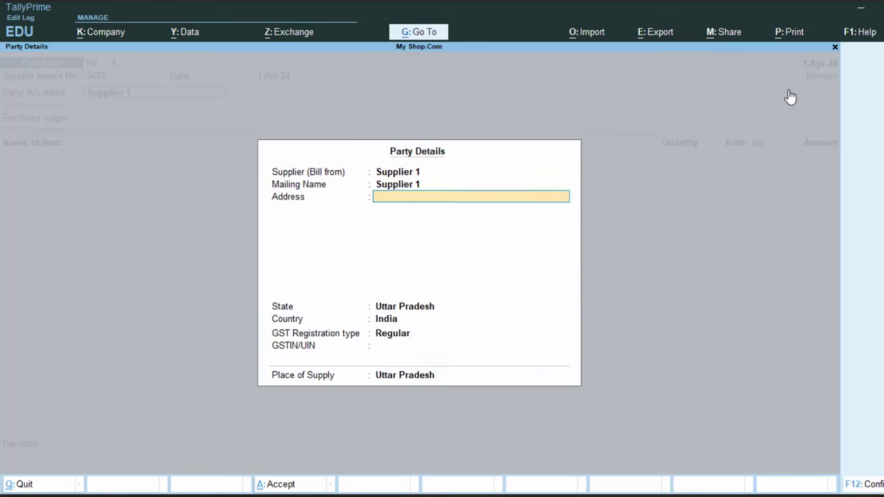
key(Return)
key(Return)
key(Return)
key(Return)
key(Return)
key(Return)
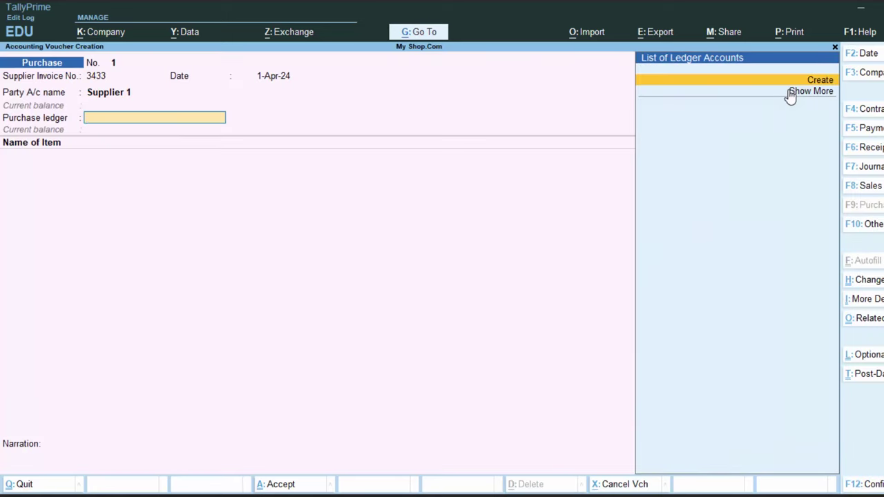
Create a purchase ledger named Purchase A/c without an alias under the Purchase Accounts group.
key(Return)
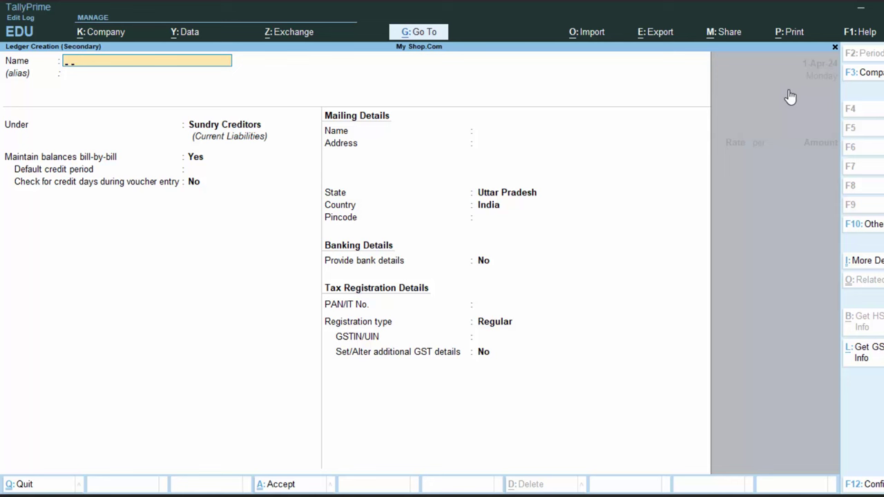
text(Purchase A/c)
key(Return)
key(Return)
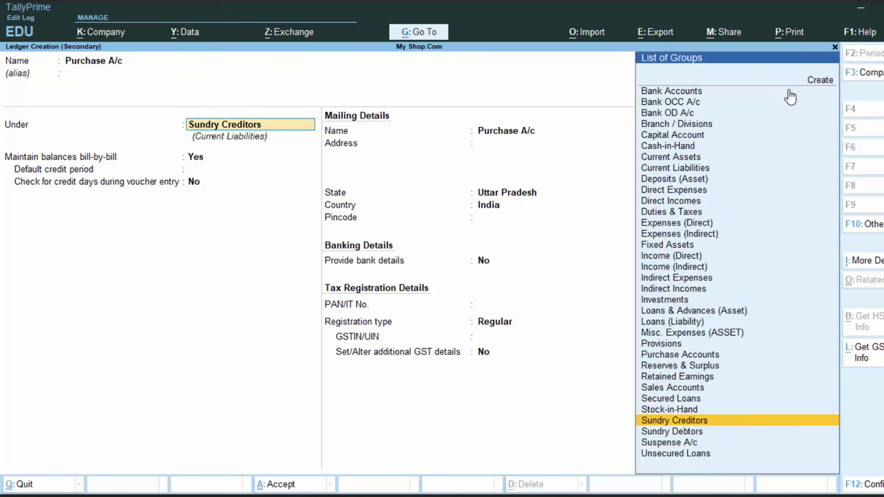
text(P)
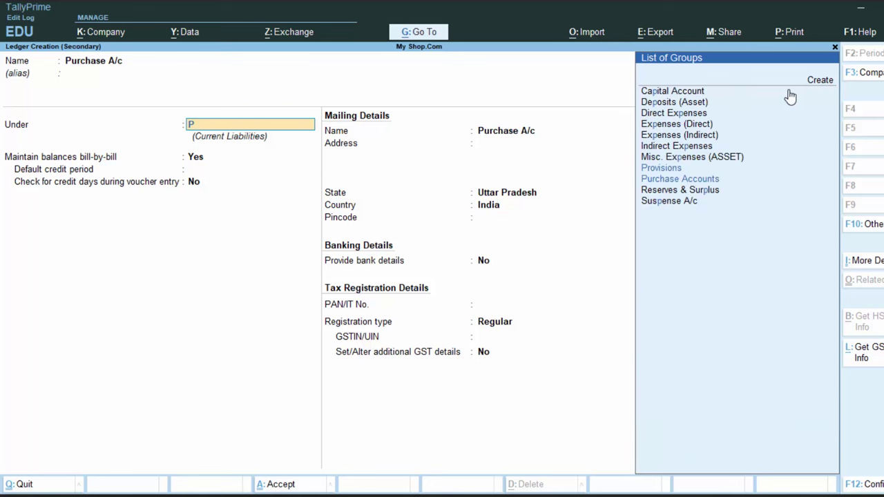
key(Down)
key(Return)
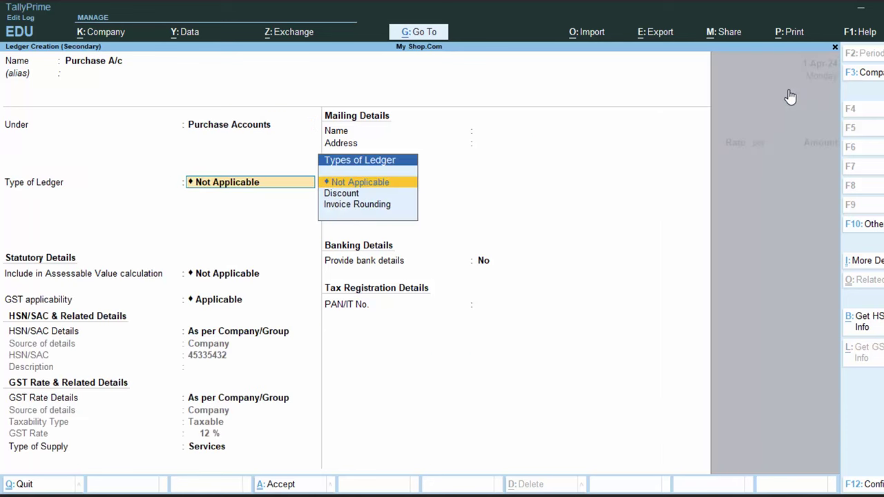
Keep ledger type Not Applicable, GST Applicable as per Company/Group and supply type Services for Purchase A/c, and save the ledger.
key(Return)
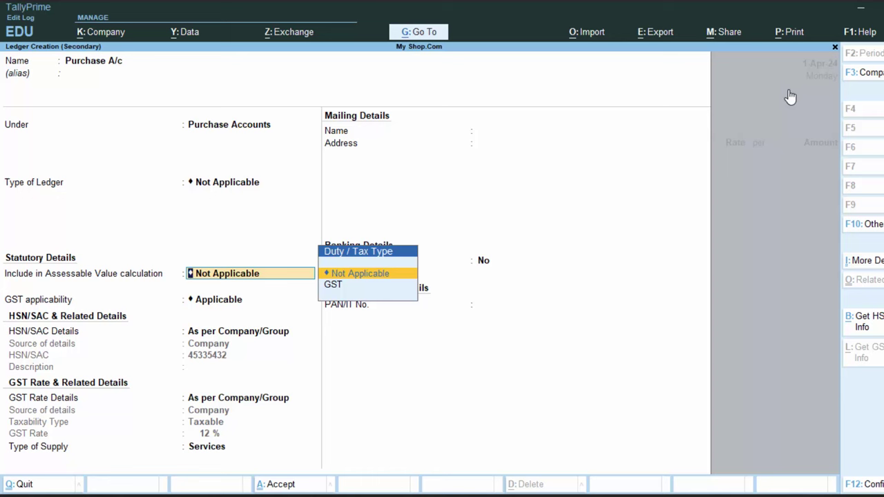
key(Return)
key(Return)
key(Return)
key(Return)
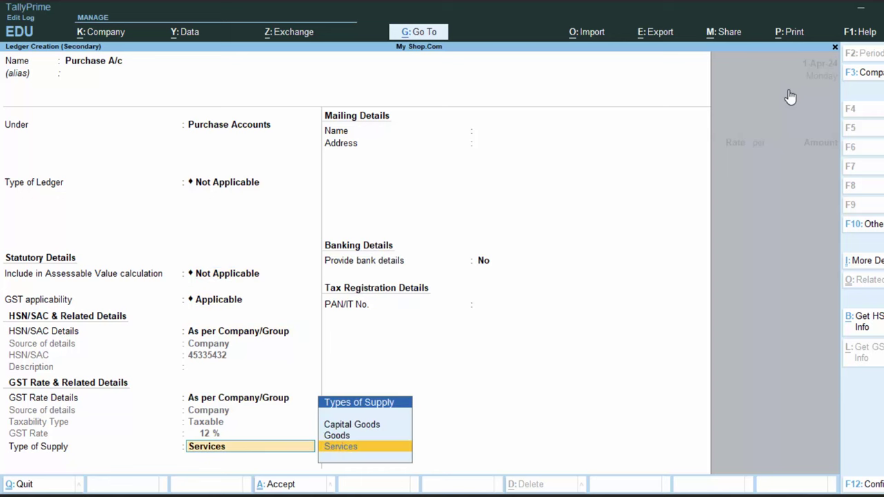
key(Return)
key(Return)
key(Return)
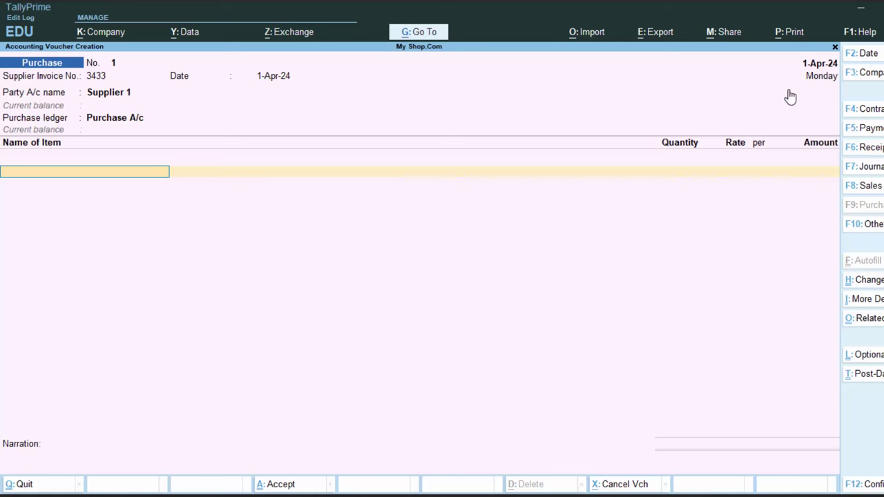
Create a stock item from the voucher named Basmati Rice, without an alias, under Primary.
key(ctrl)
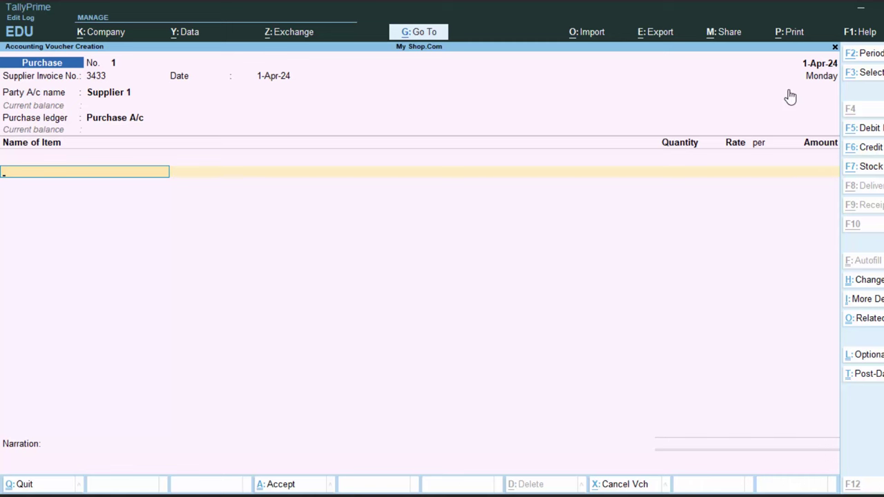
key(alt+c)
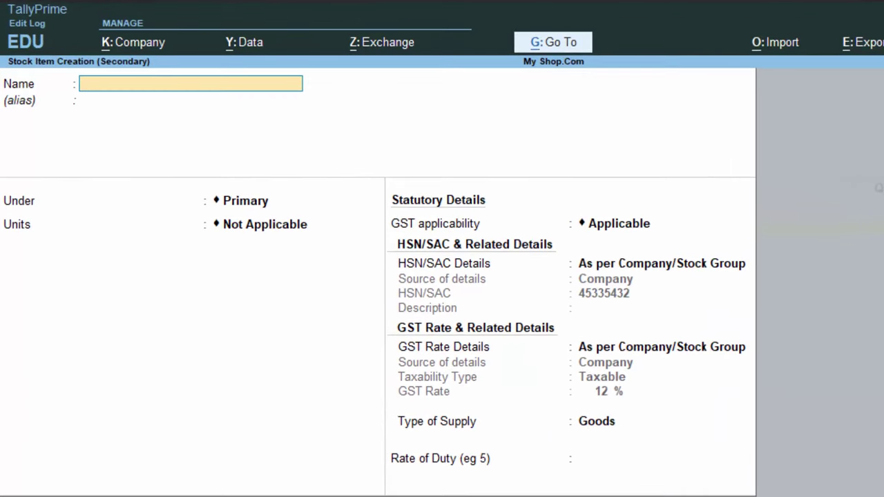
text(Basmati Rice)
key(Return)
key(Return)
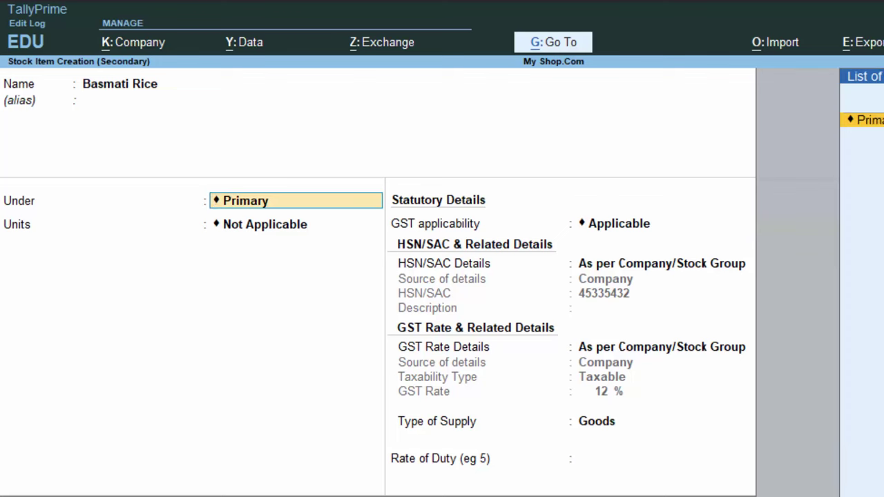
key(Return)
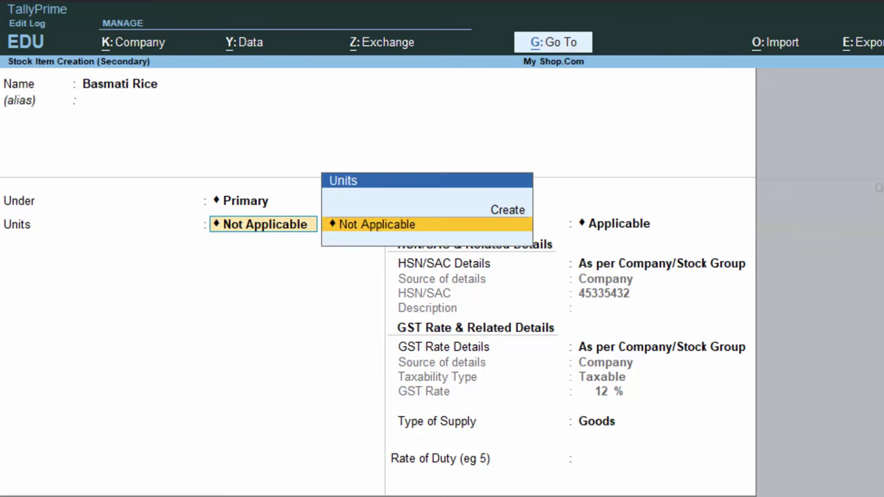
Create a new simple unit for Basmati Rice with the symbol kg and the formal name Kilogram.
key(Up)
key(Return)
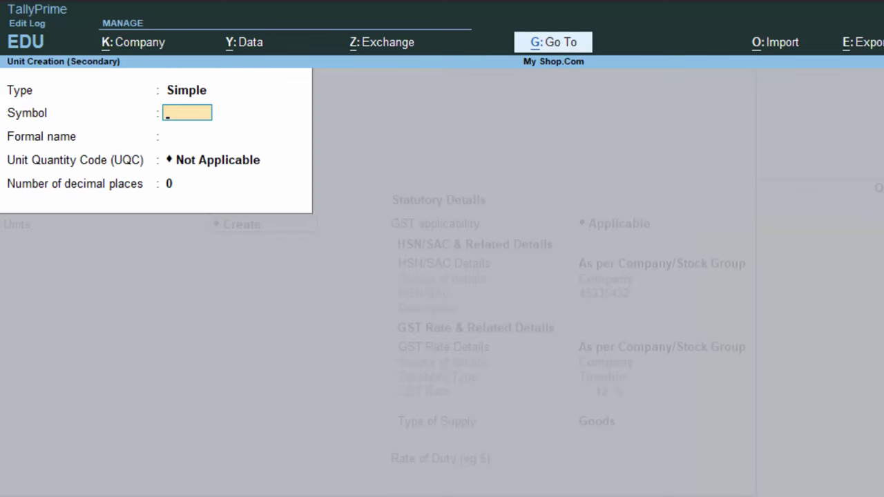
text(kg)
key(Return)
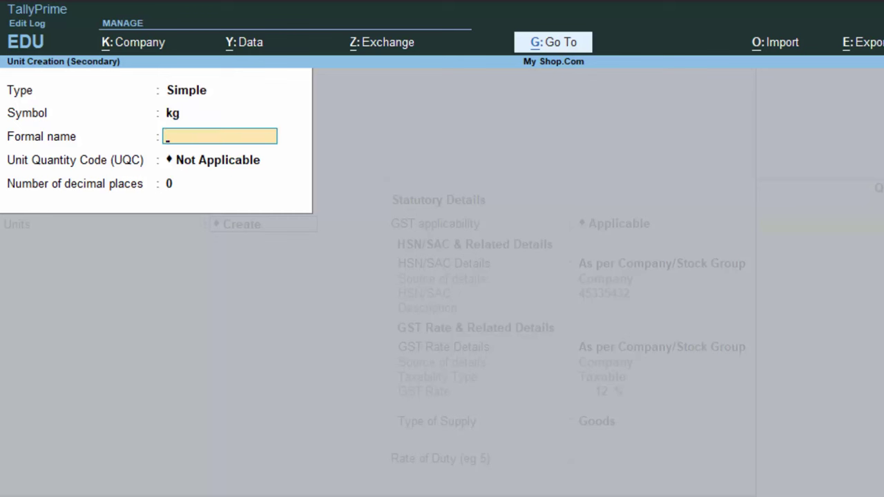
text(Kilogram)
key(Return)
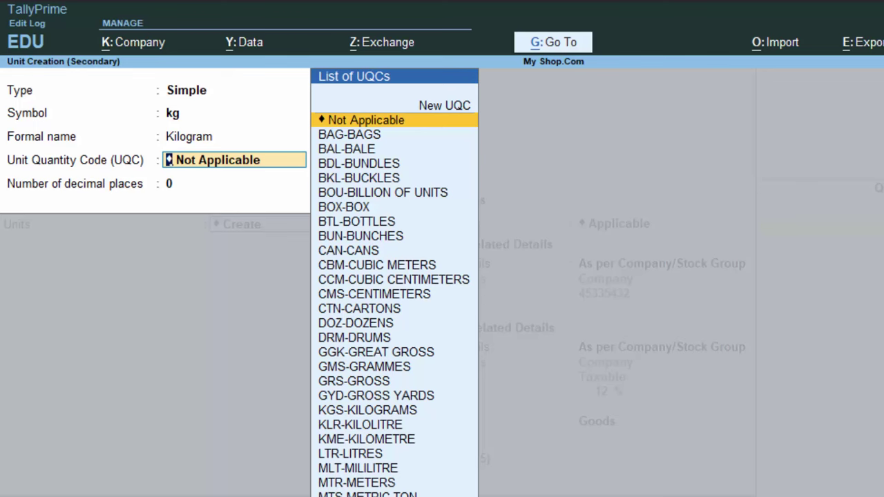
Assign the unit quantity code KGS-KILOGRAMS with 3 decimal places to the kg unit and save it.
text(j)
key(BackSpace)
text(k)
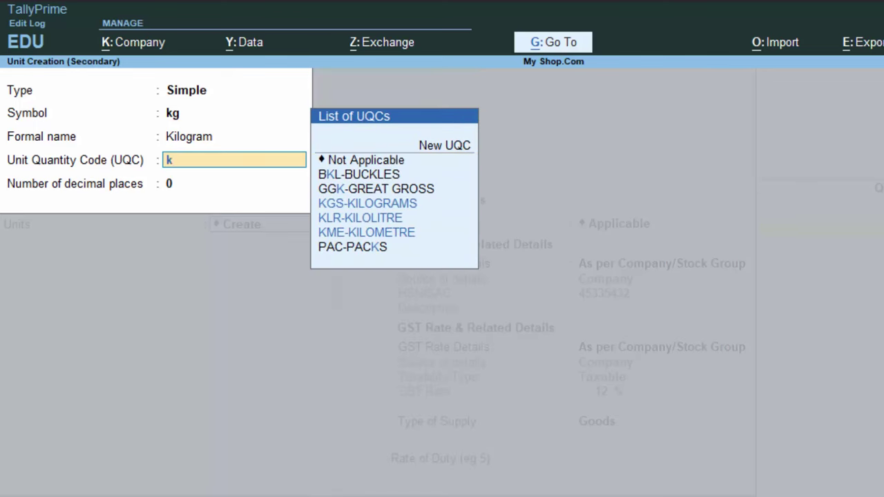
key(Down)
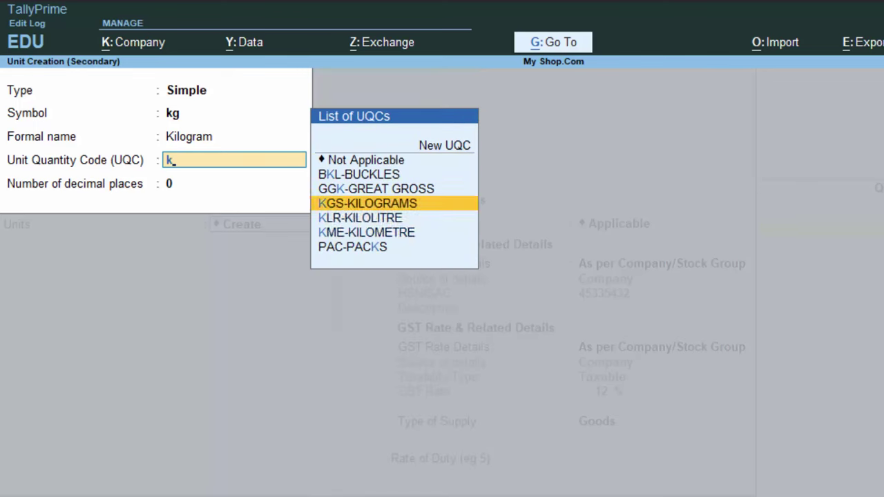
key(Return)
key(Return)
text(n)
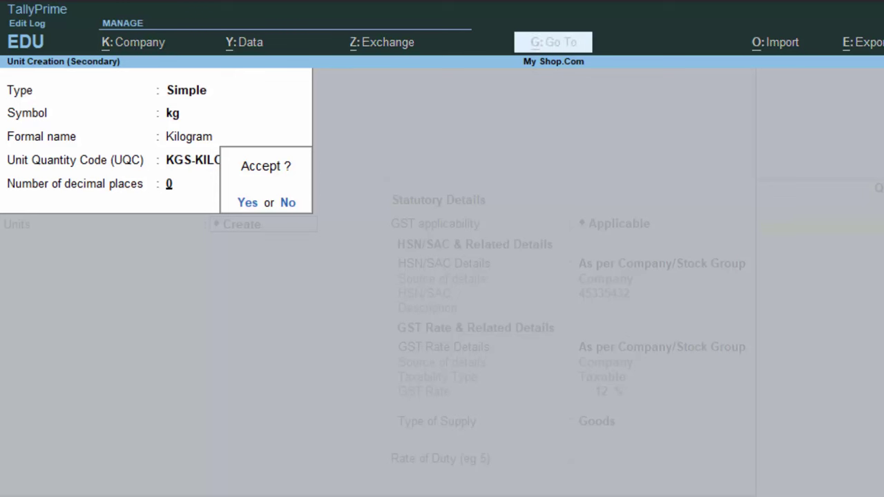
text(3)
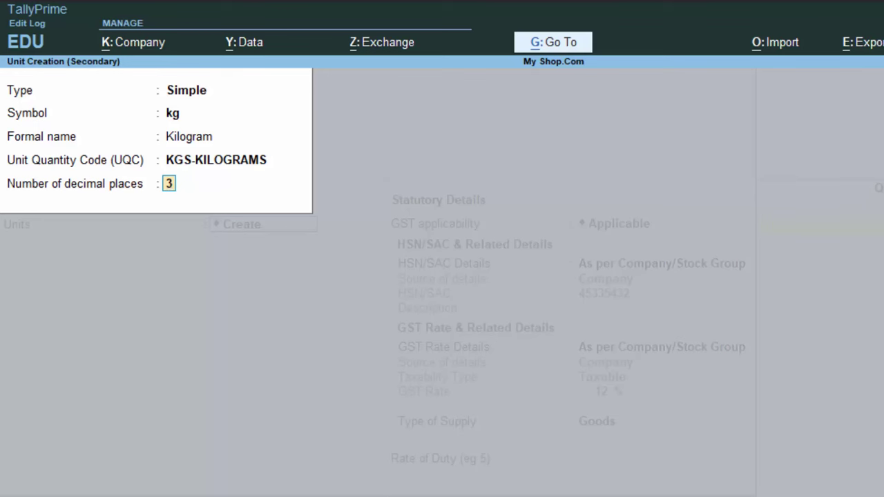
key(Return)
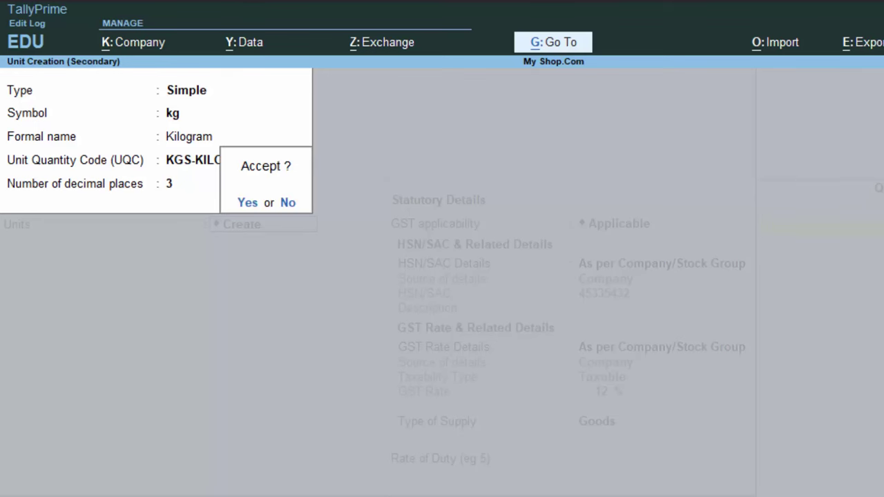
key(Return)
Save Basmati Rice without alternate units or standard rates, keeping GST Applicable, HSN and rate details as per Company/Stock Group, and supply type Goods.
key(Return)
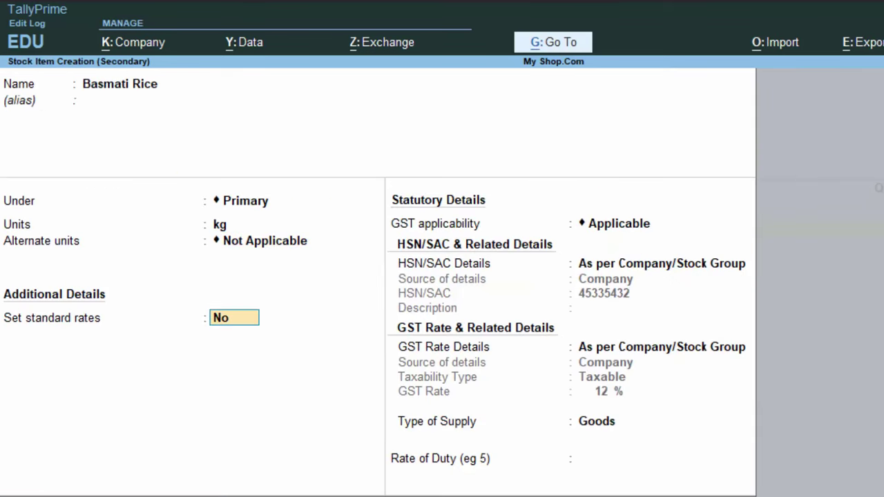
key(Return)
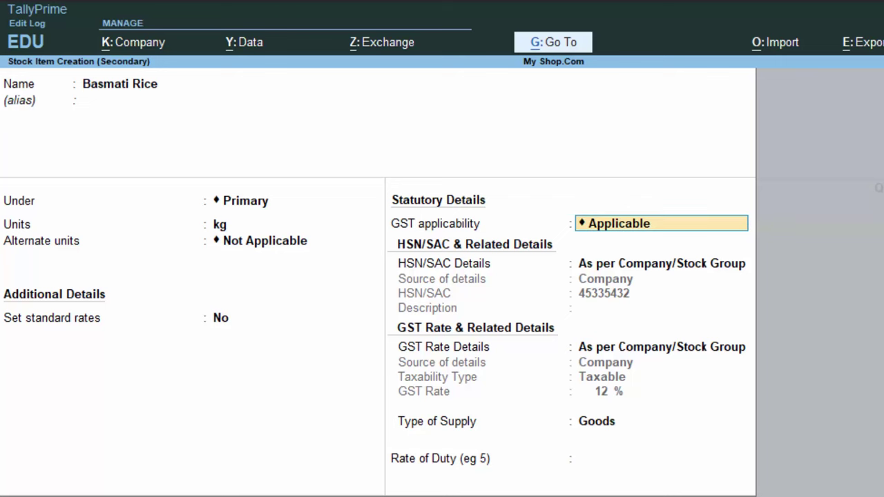
key(Return)
key(Return)
key(Return)
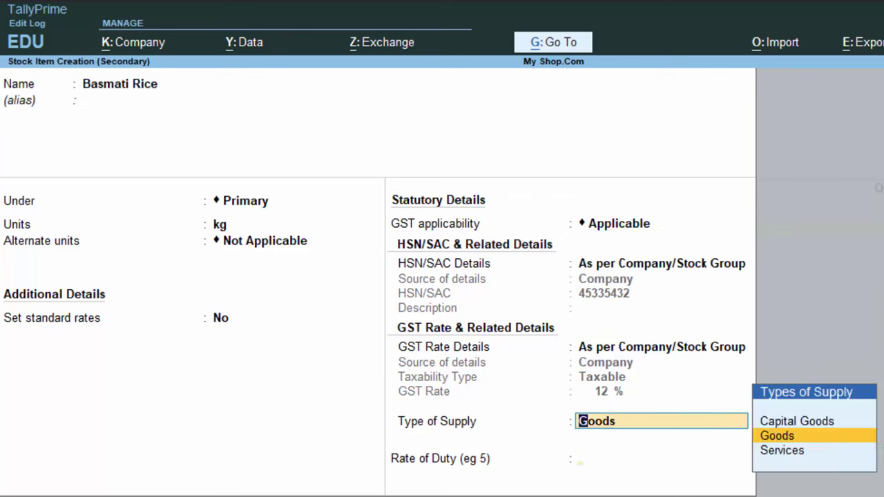
key(Return)
key(Return)
key(Return)
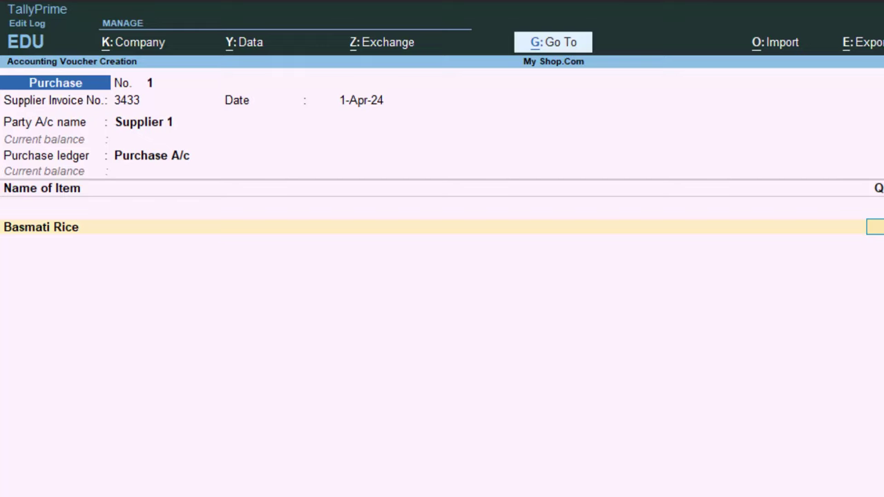
Enter a quantity of 50 kg at a rate of 70 per kg for Basmati Rice in the purchase voucher.
text(50)
key(Return)
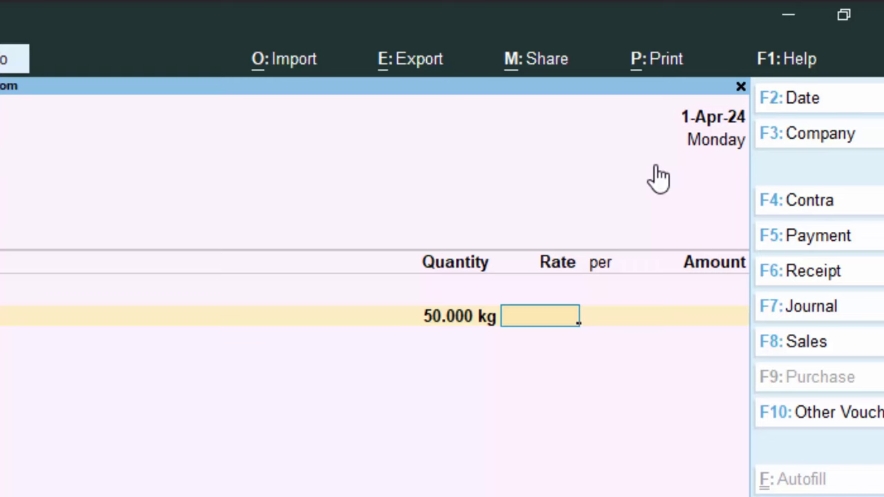
text(70)
key(Return)
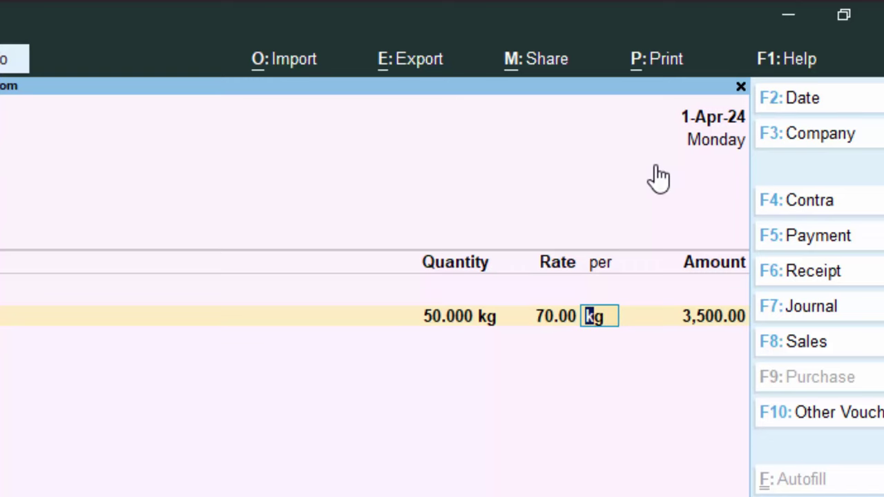
key(Return)
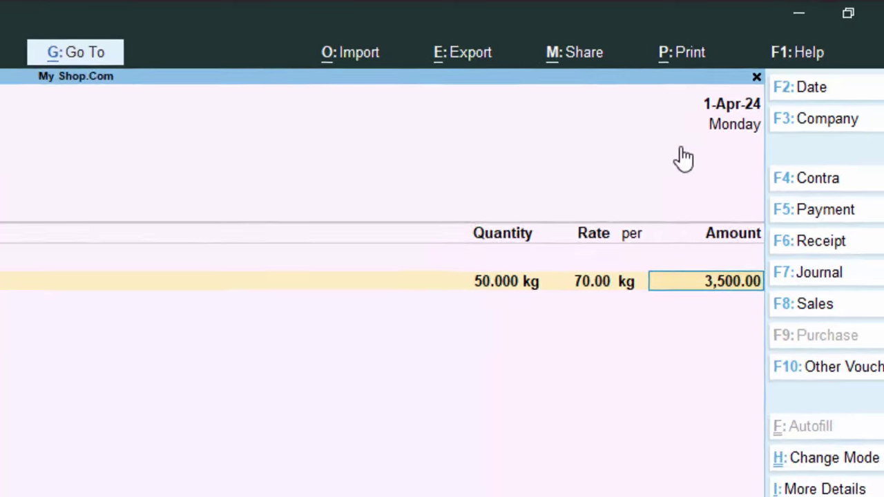
key(Return)
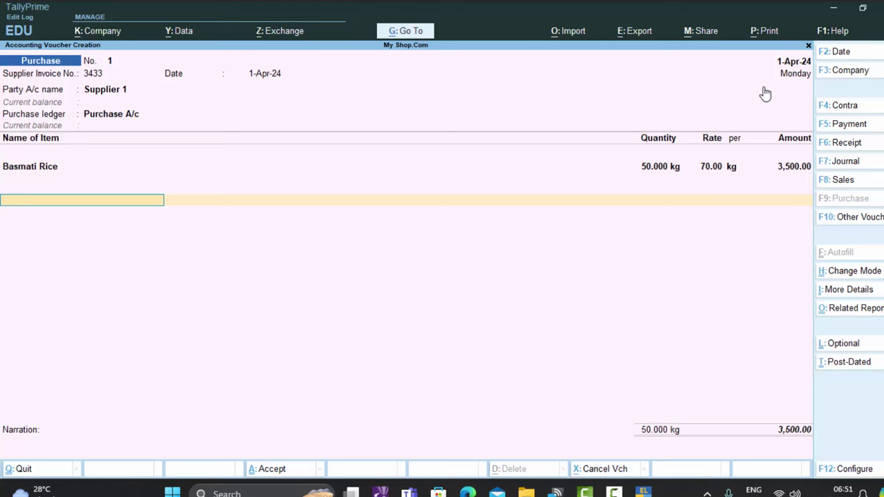
Create a ledger from the voucher named Cgst, without an alias, under the Duties & Taxes group.
key(alt+c)
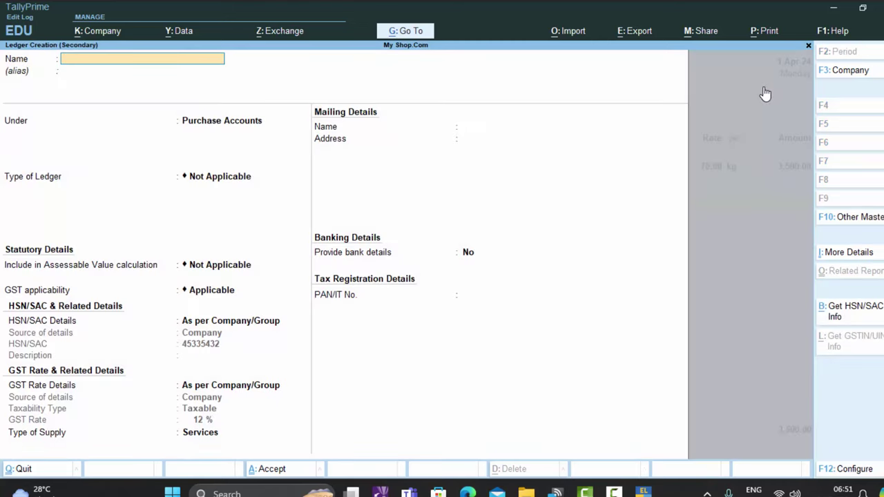
text(Cgst)
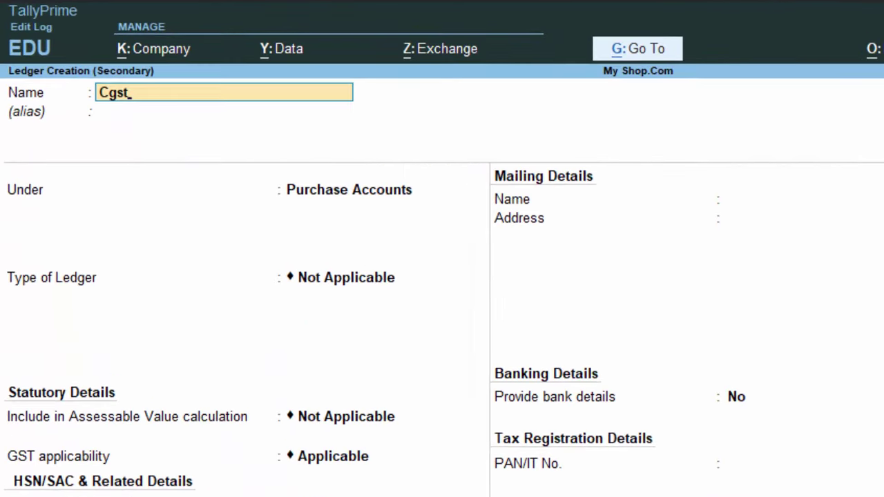
key(Return)
key(Return)
text(D)
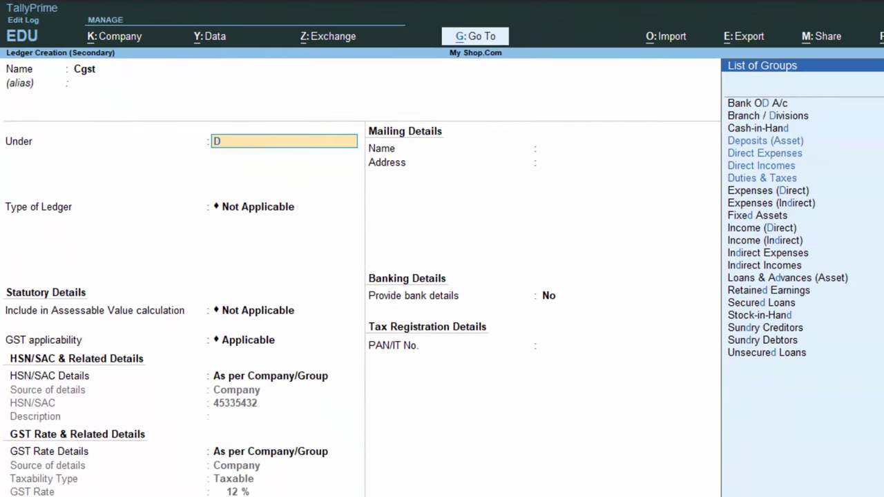
key(Down)
key(Down)
key(Down)
key(Down)
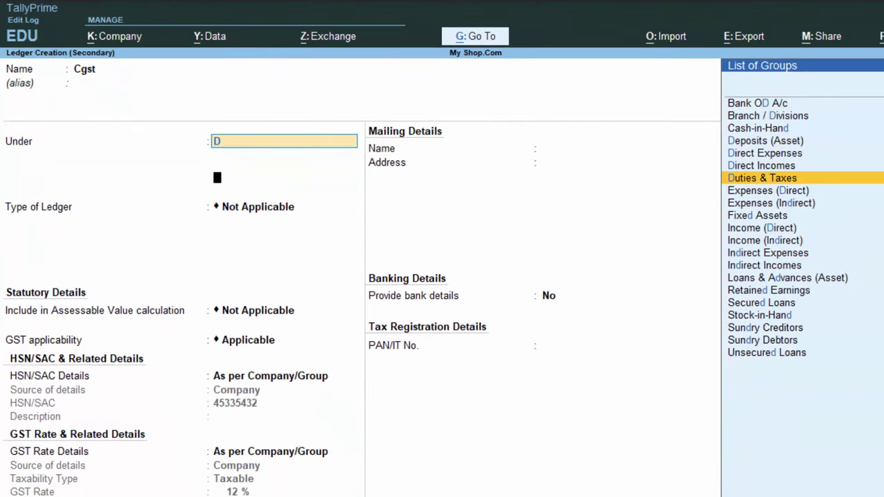
key(Return)
Set Cgst to duty type GST, tax type CGST, 0 % and Normal Rounding with limit 0, save it and accept its voucher amount.
key(Up)
key(Down)
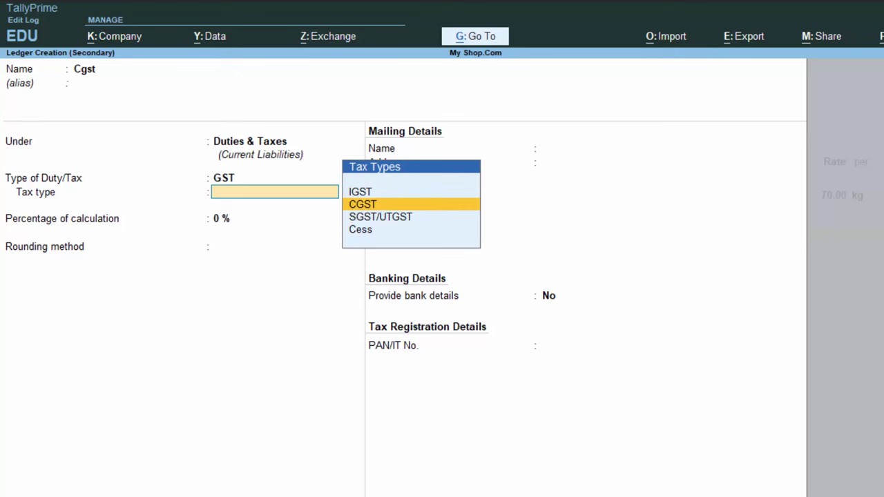
key(Return)
key(Return)
key(Down)
key(Down)
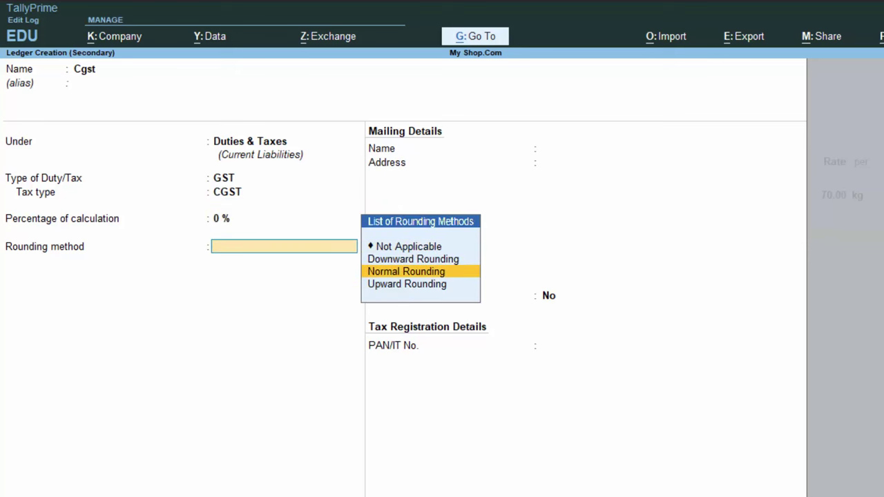
key(Return)
key(Return)
key(Return)
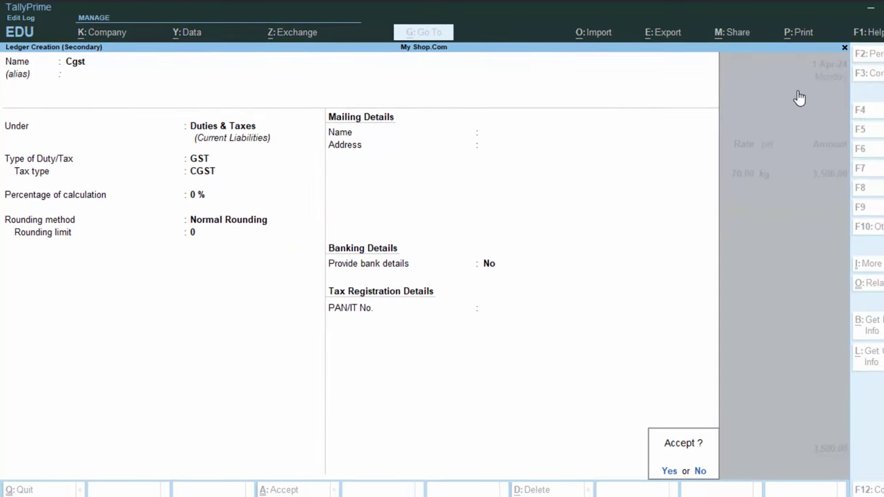
key(Return)
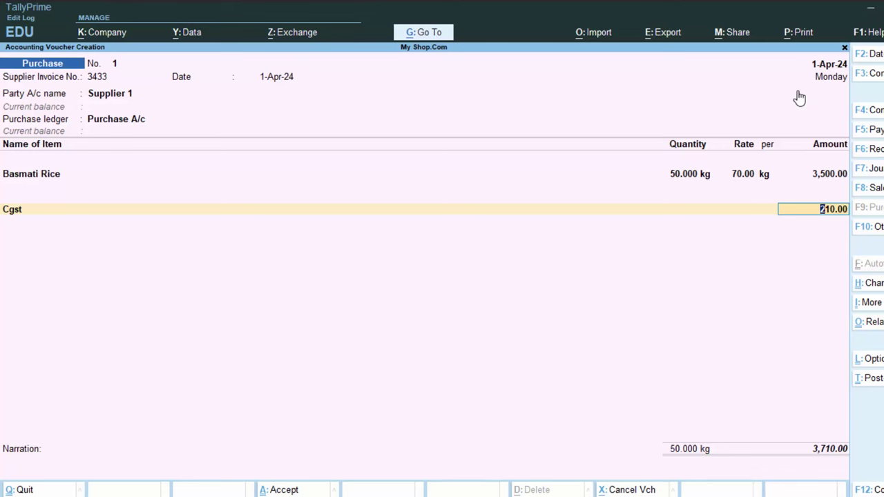
key(Return)
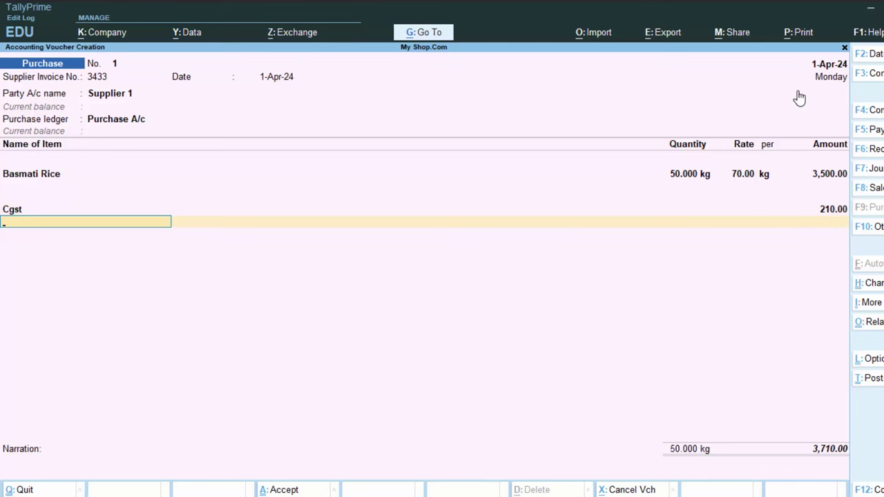
Create a ledger named Sgst without an alias under Duties & Taxes, with duty type GST and tax type SGST/UTGST.
key(alt+c)
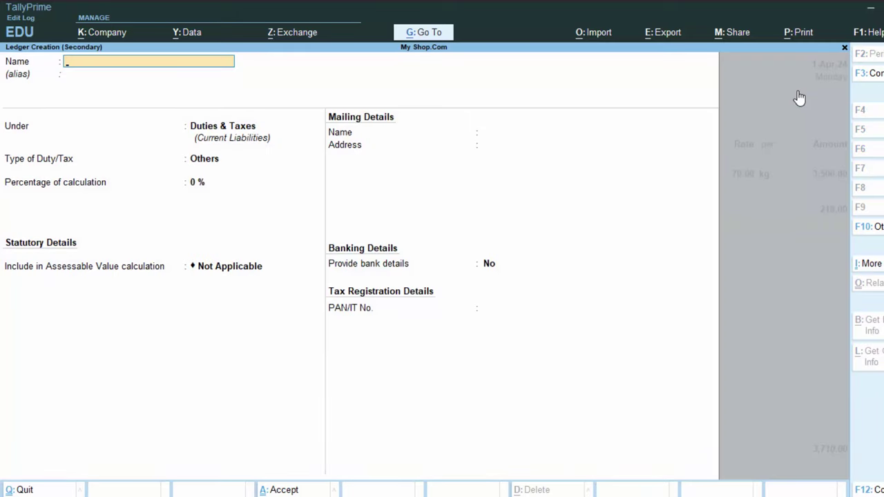
text(Sgst)
key(Return)
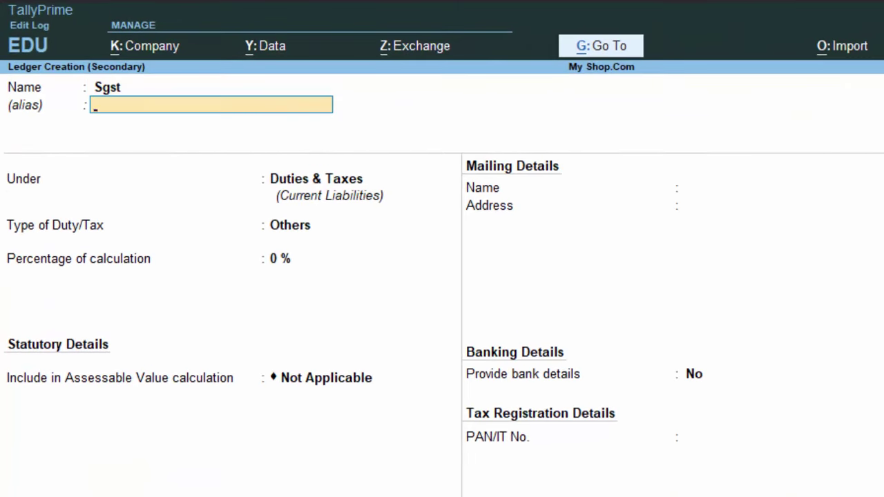
key(Return)
key(Return)
key(Up)
key(Return)
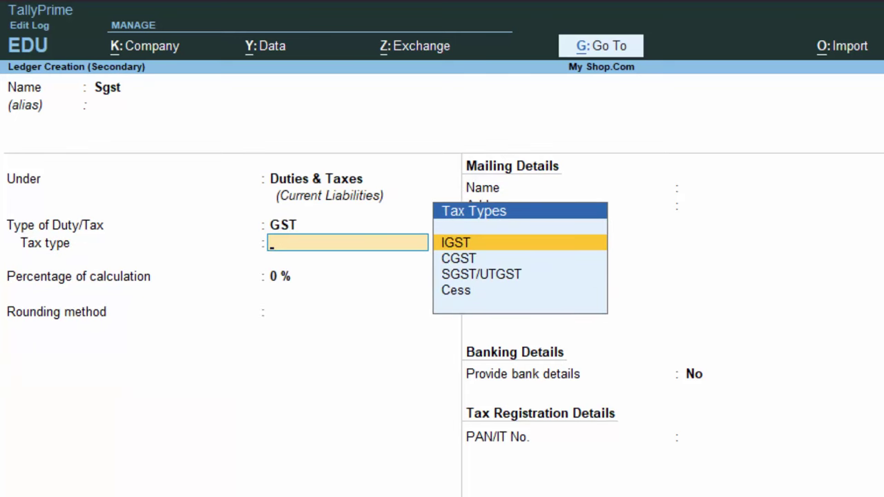
key(Down)
key(Down)
key(Return)
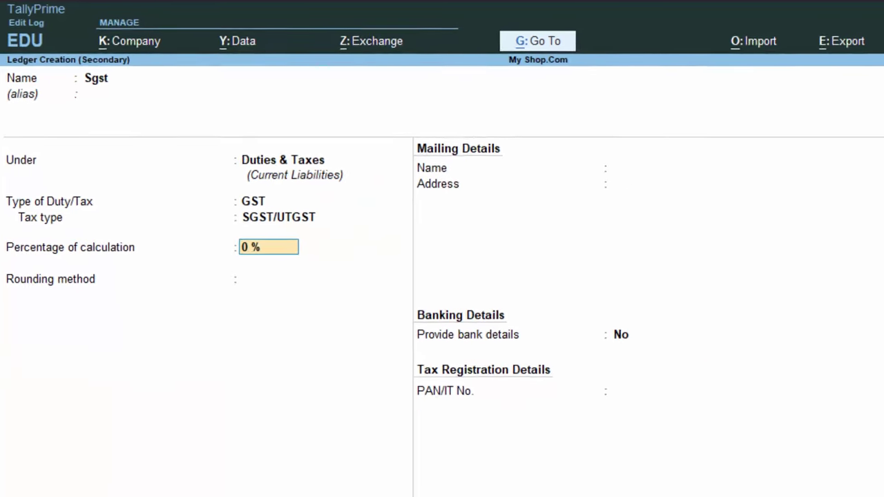
Keep 0 % for Sgst, set Normal Rounding with limit 0, save the ledger and accept its amount to finish the voucher's tax entries.
key(Return)
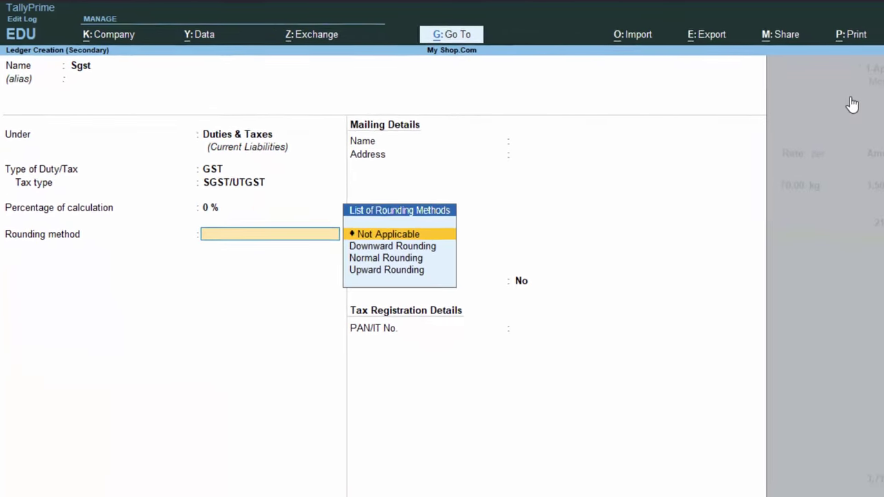
key(Down)
key(Down)
key(Return)
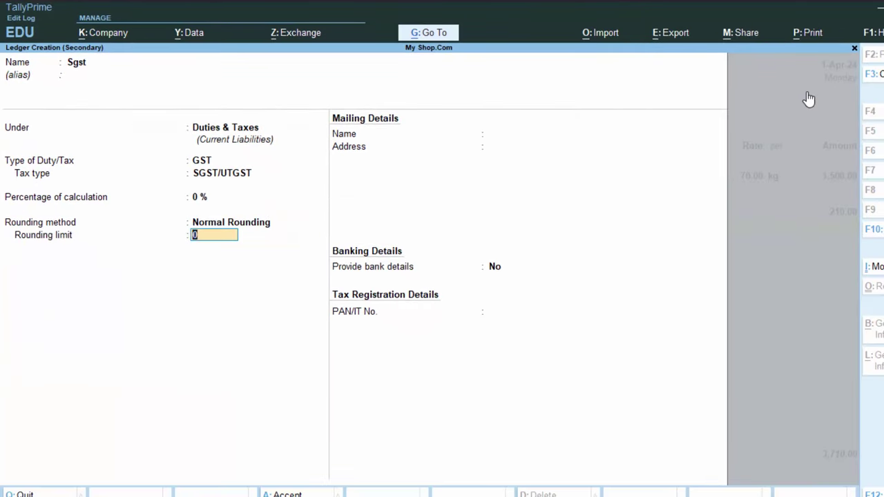
key(Return)
key(Return)
key(Return)
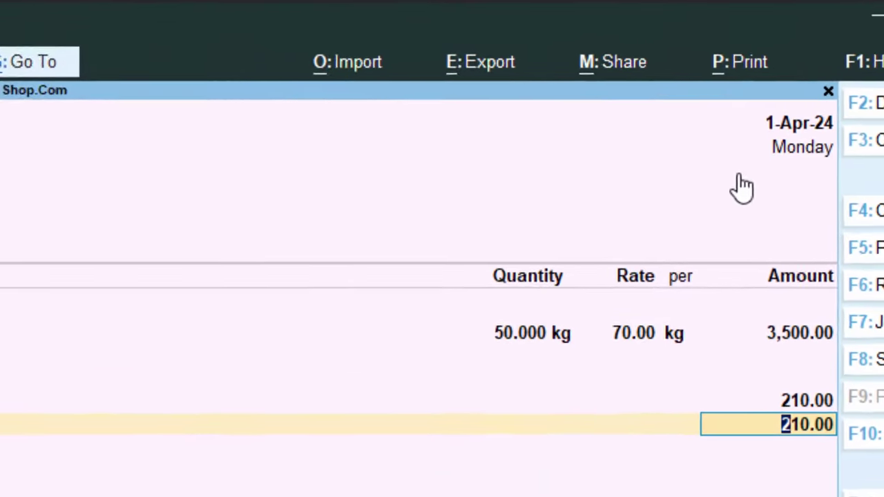
key(Return)
key(Return)
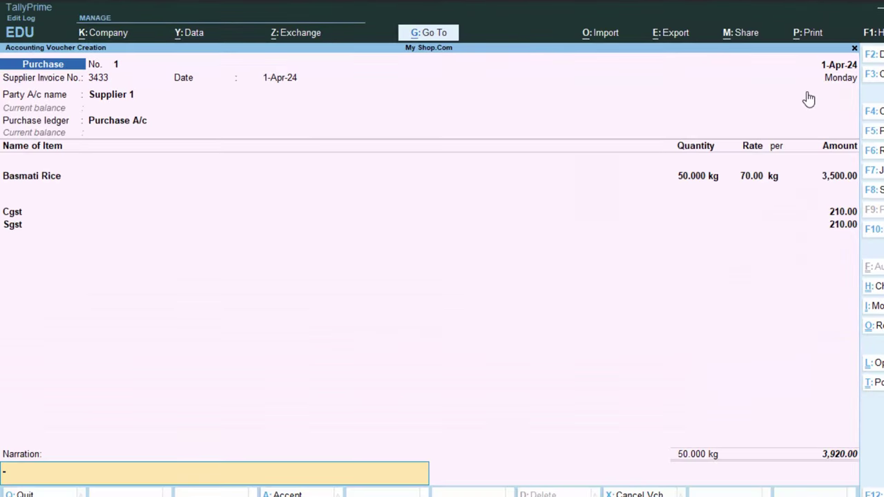
Enter the narration "The Goods have been purchased on credit" and accept the purchase voucher.
text(The Goo)
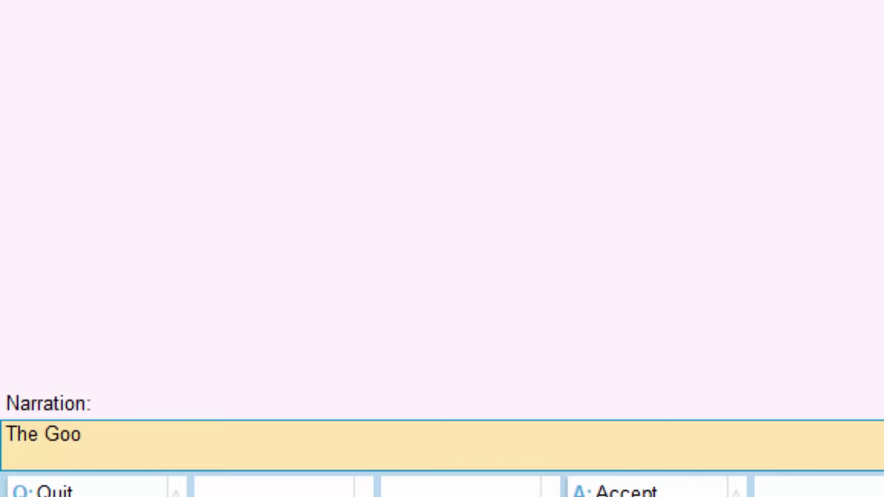
text(ds have)
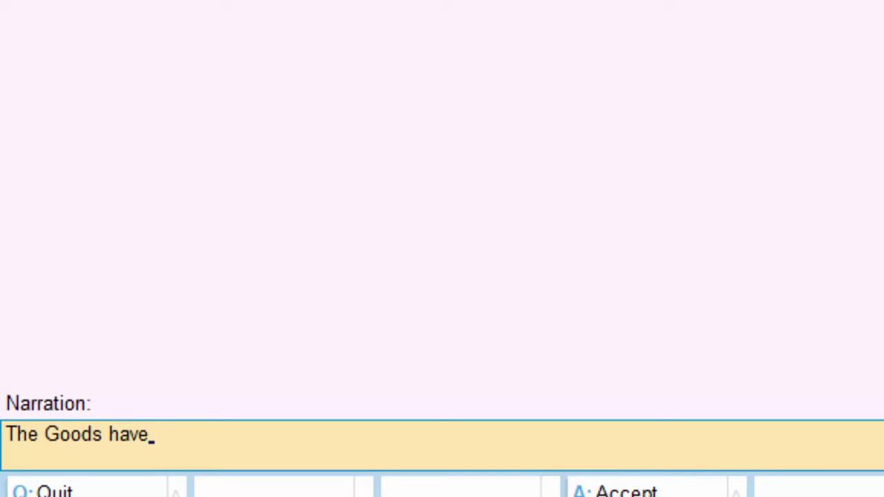
text( been)
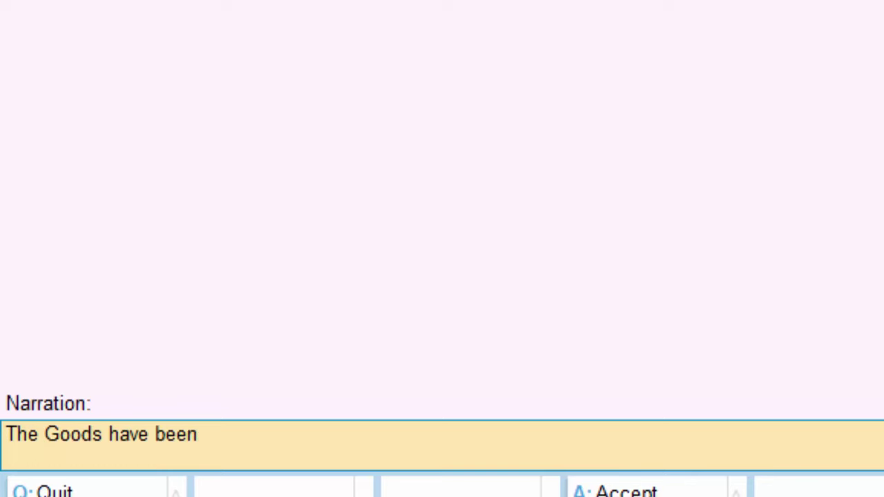
text( purcha)
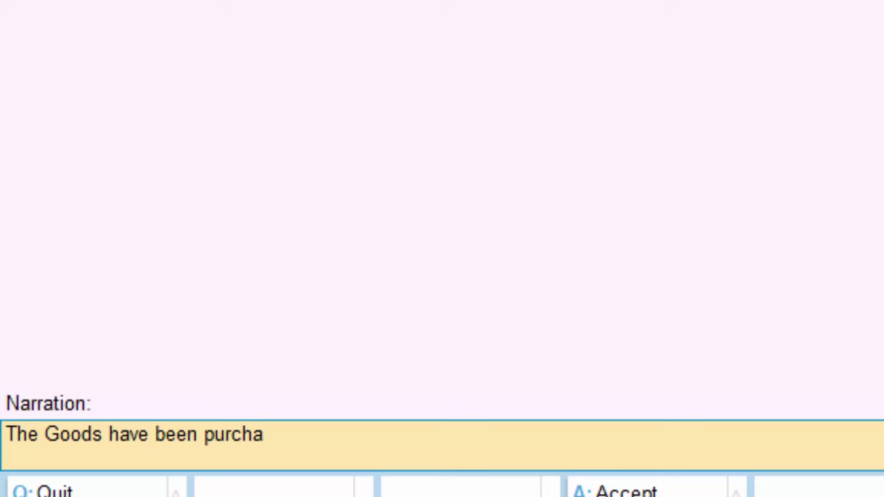
text(sed on credit)
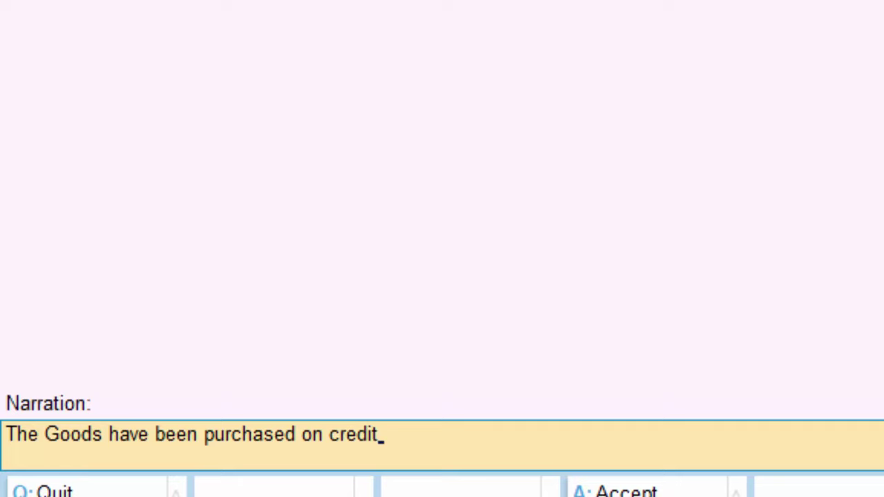
key(Return)
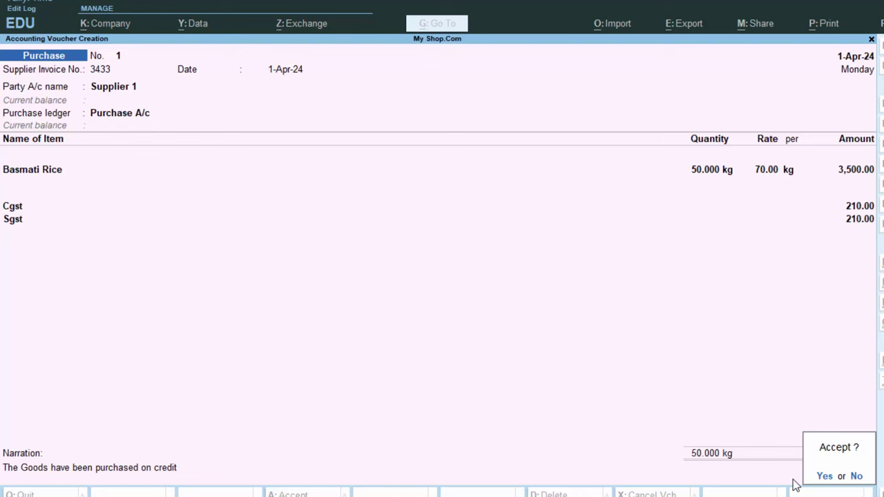
key(Return)
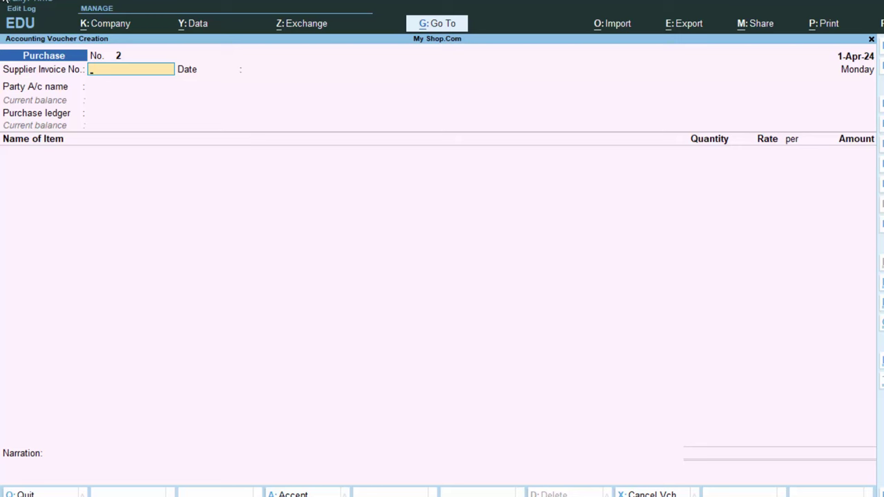
Leave voucher creation and open the Supplier 1 purchase voucher from the Day Book.
key(Escape)
key(Escape)
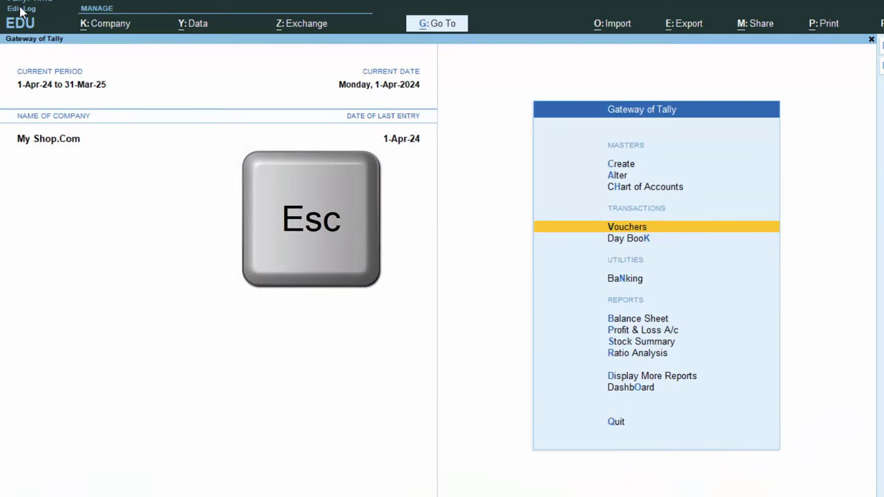
key(d)
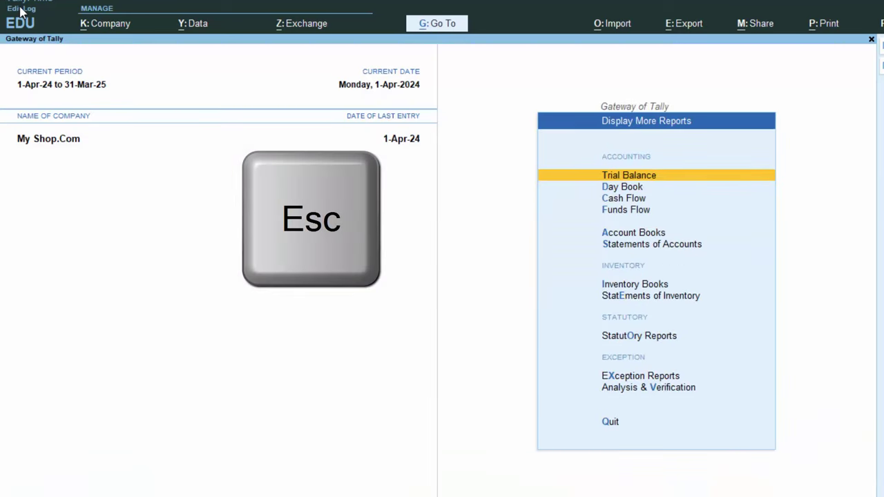
key(d)
key(Return)
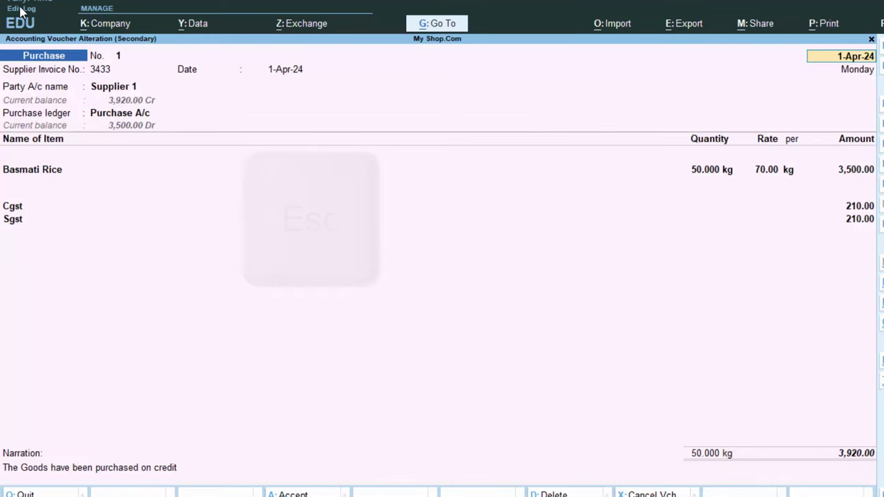
Preview the purchase voucher's printed invoice, examine its GST and total amounts up close, and close the preview without printing.
key(alt+p)
key(Return)
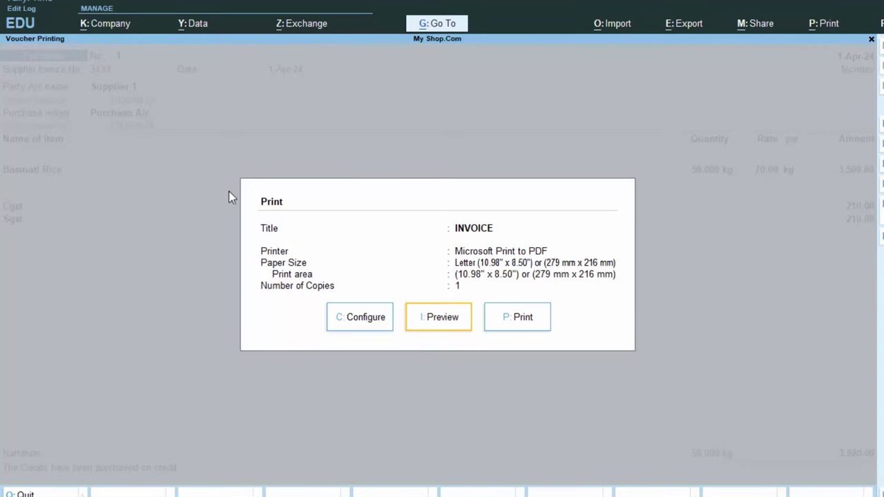
click(446, 325)
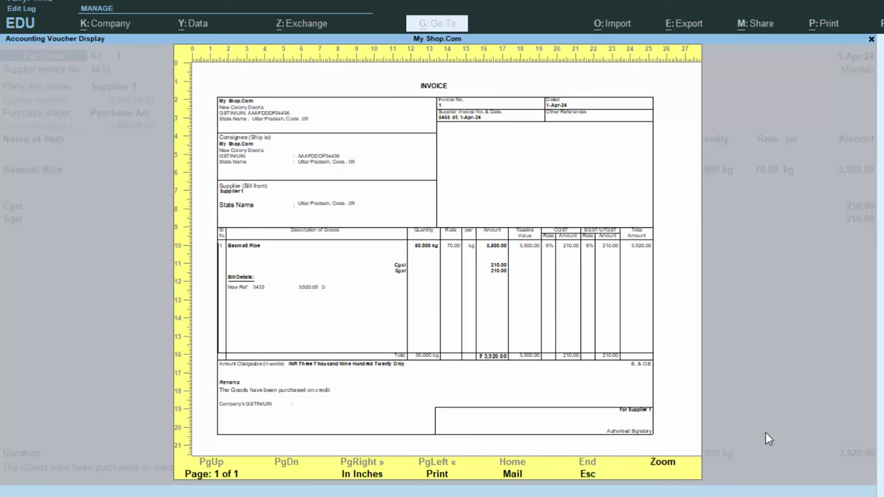
click(662, 462)
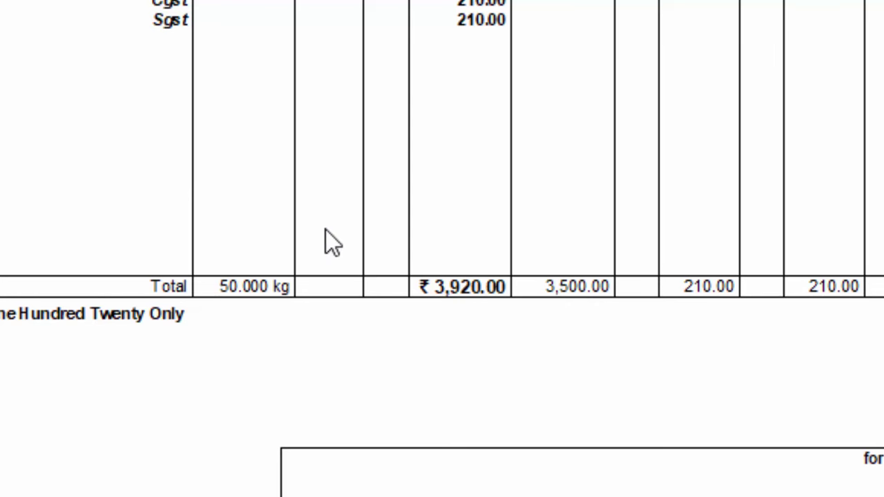
scroll(326, 229, up, 3)
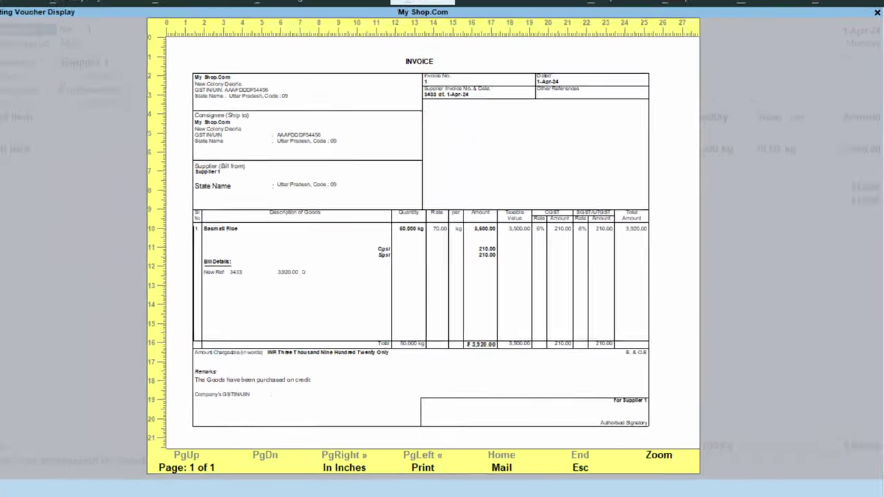
key(Escape)
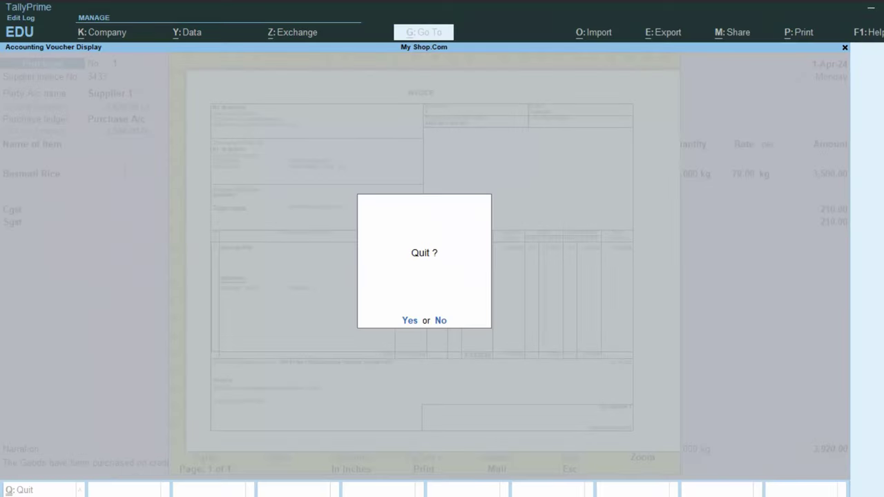
click(440, 322)
key(Escape)
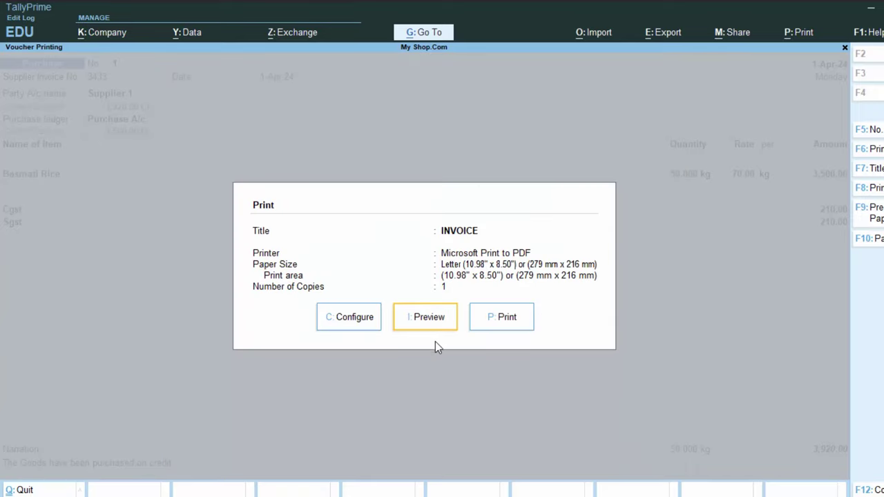
key(Escape)
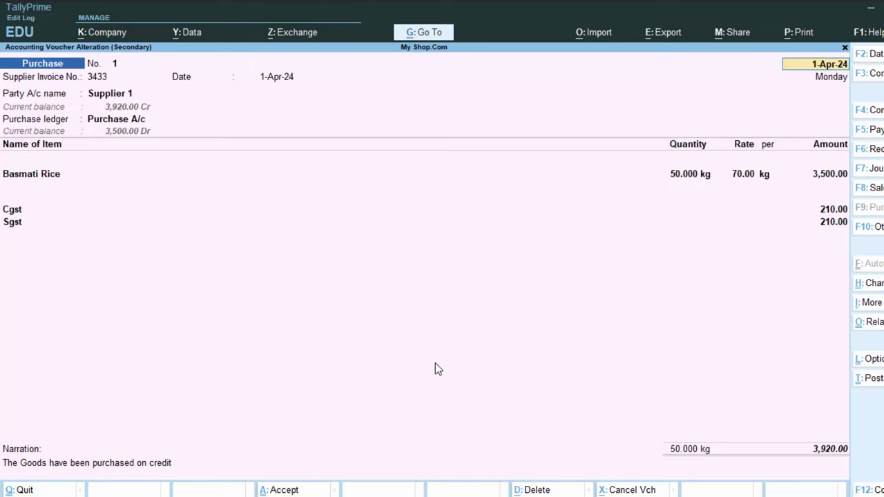
Close the purchase voucher and the Day Book to return to the Gateway of Tally.
key(Escape)
key(Return)
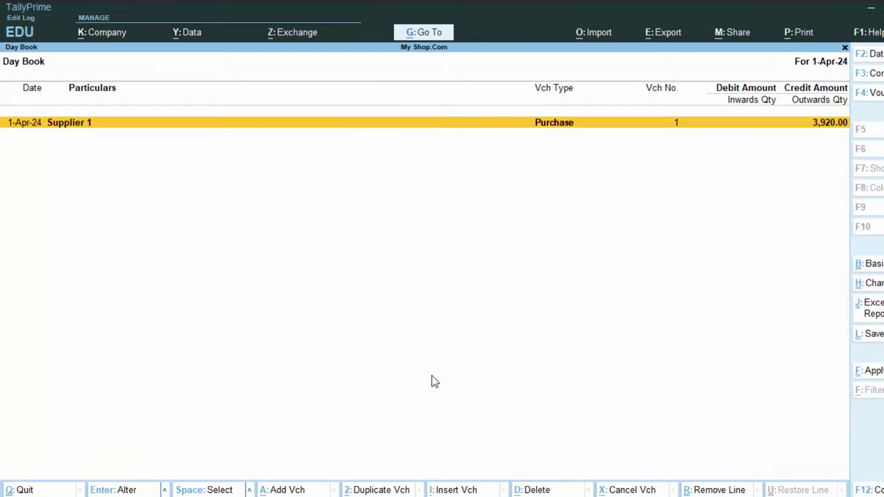
key(Escape)
key(Escape)
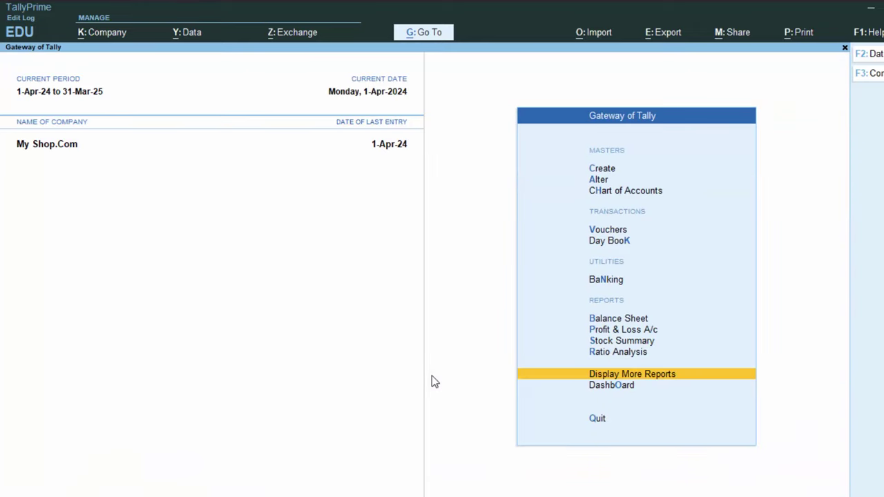
Start a payment voucher and set its voucher date to 1-7-24.
key(v)
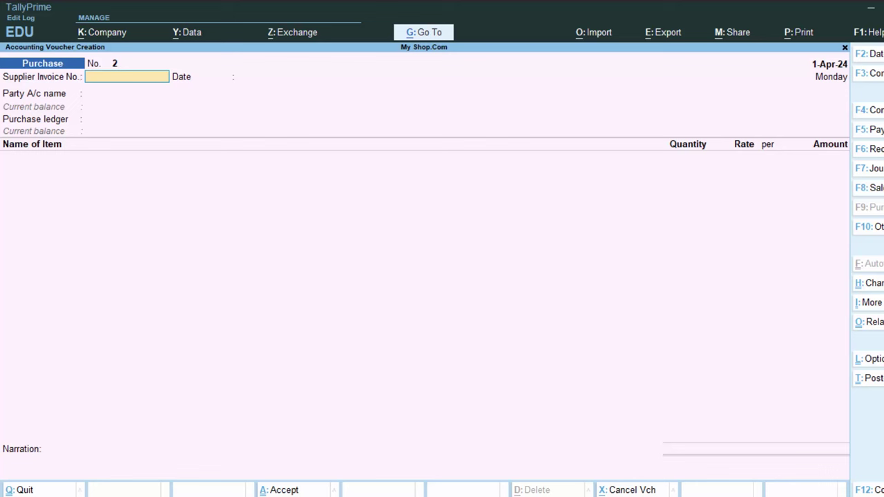
key(F5)
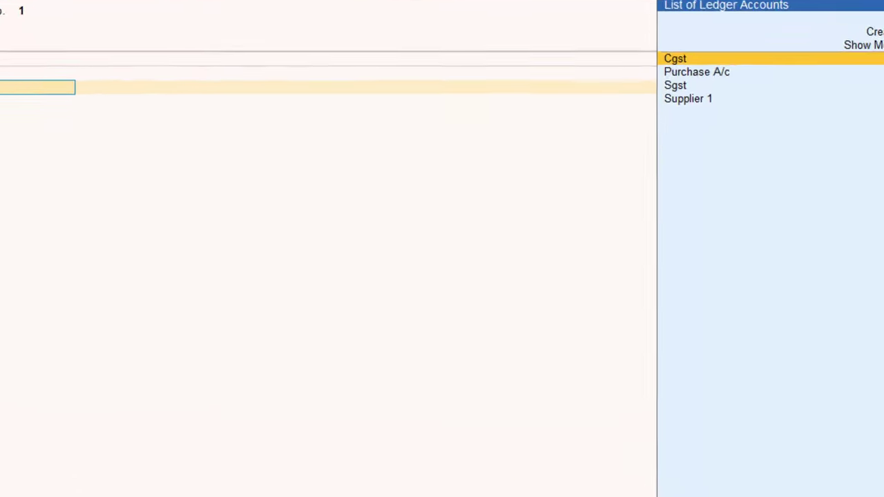
key(F2)
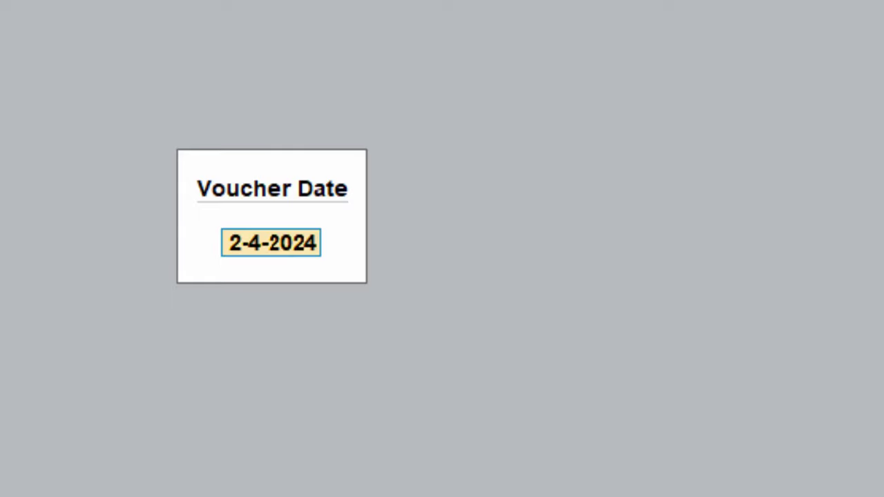
text(1-7-23)
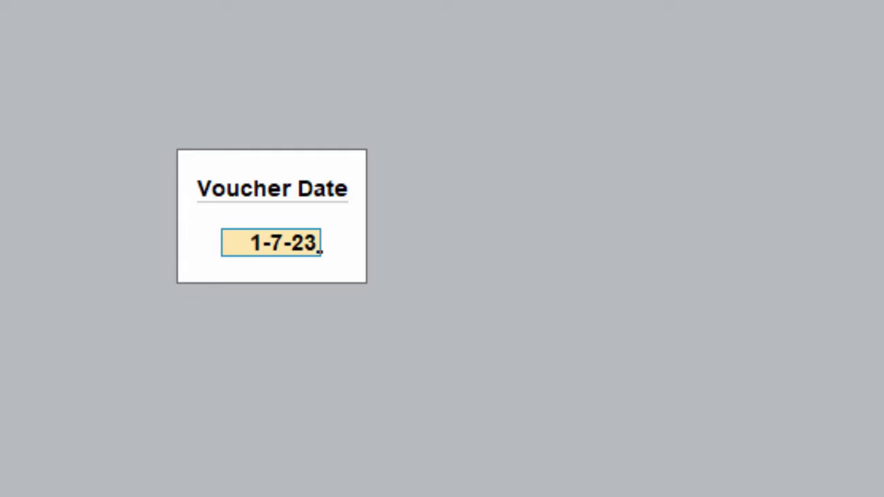
key(BackSpace)
text(4)
key(Return)
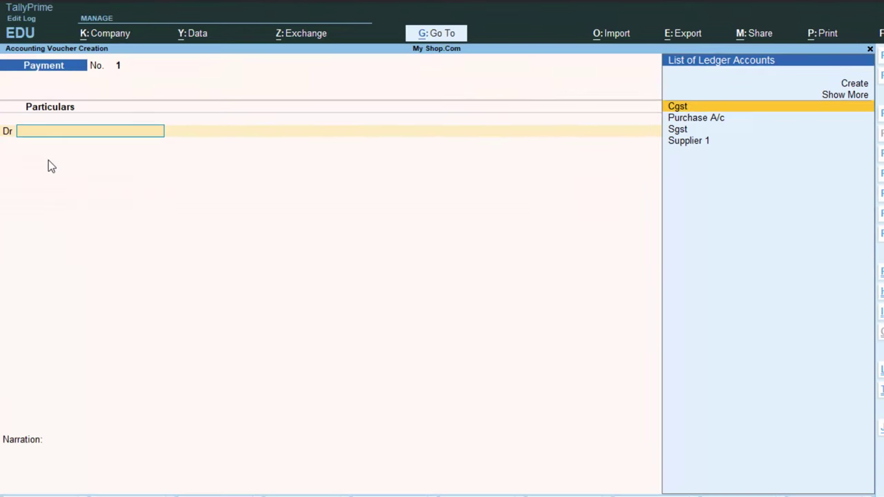
Debit the Supplier 1 ledger with 3900 in the payment voucher.
key(Down)
key(Down)
key(Down)
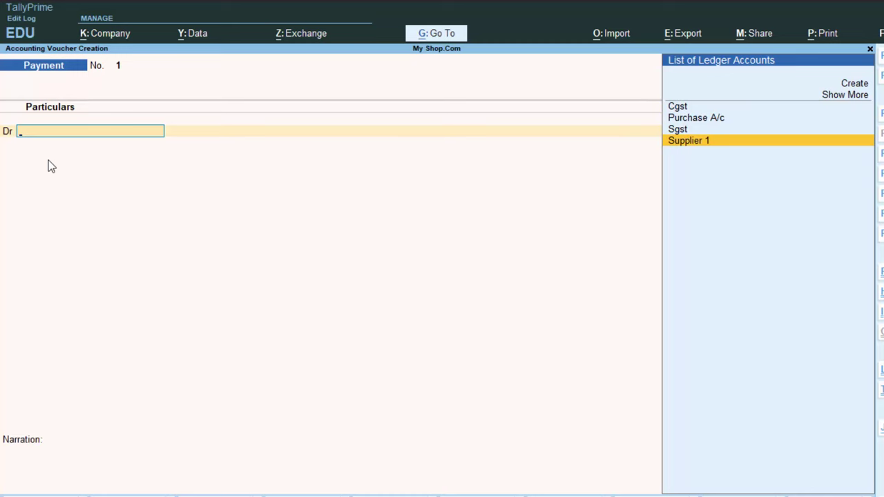
key(Return)
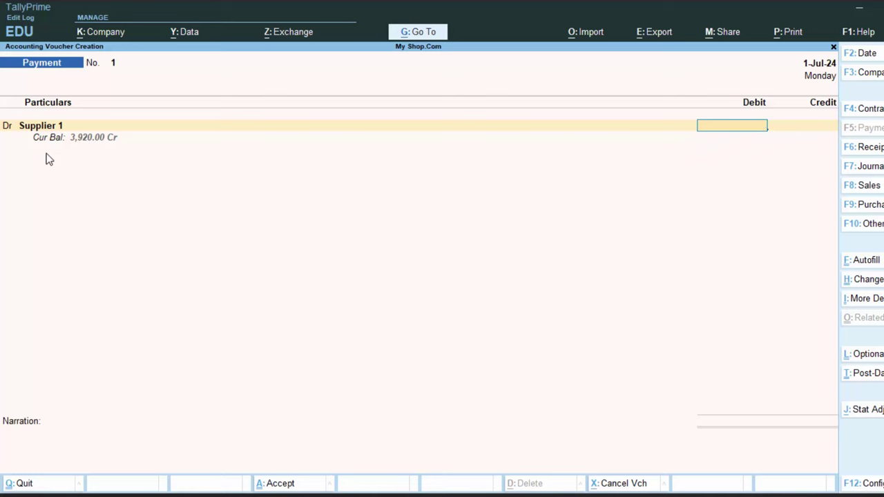
text(3900)
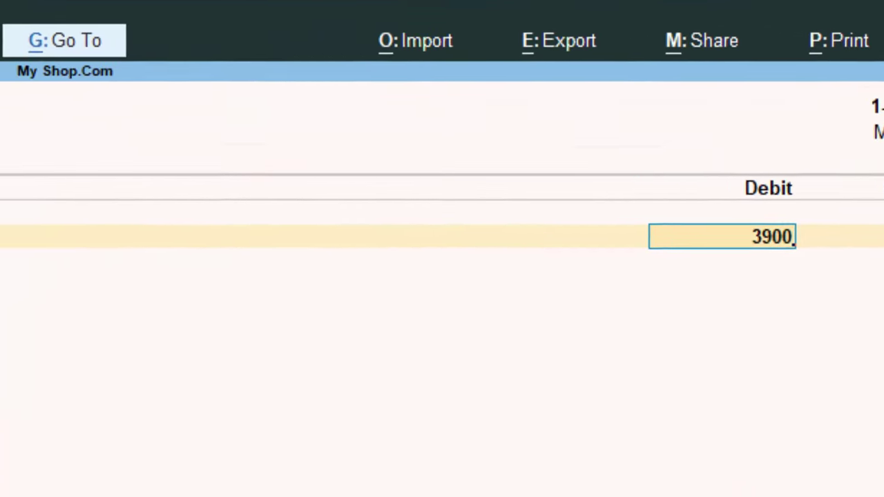
key(Return)
Allocate the supplier payment as Agst Ref to pending bill 3433 for the full 3,900.00 Dr.
key(Return)
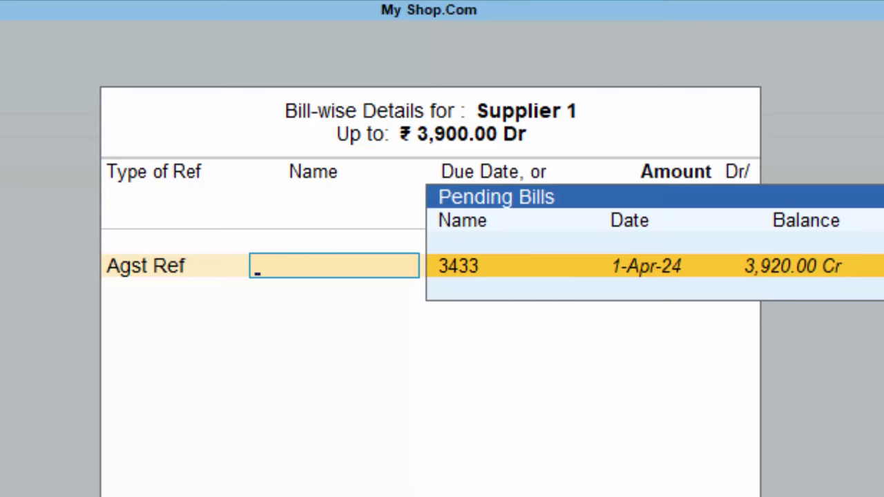
key(Return)
key(Return)
key(Return)
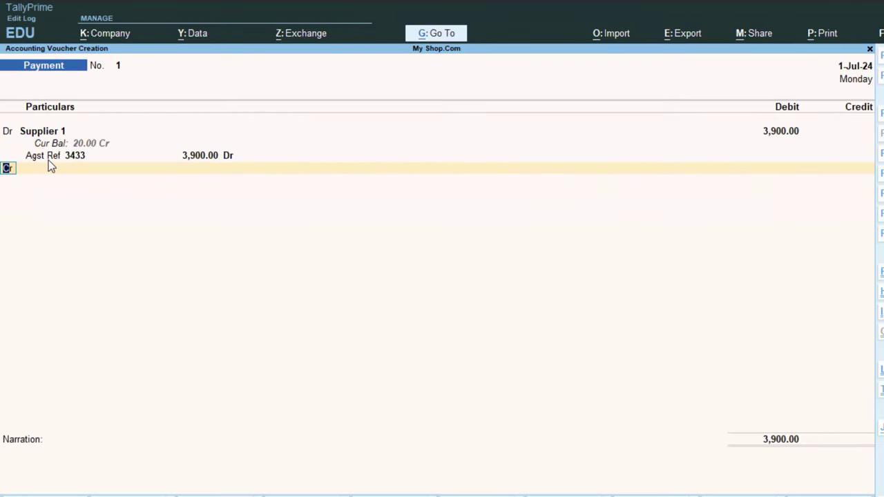
Credit the Cash ledger with 3,900.00 in the payment voucher.
key(Return)
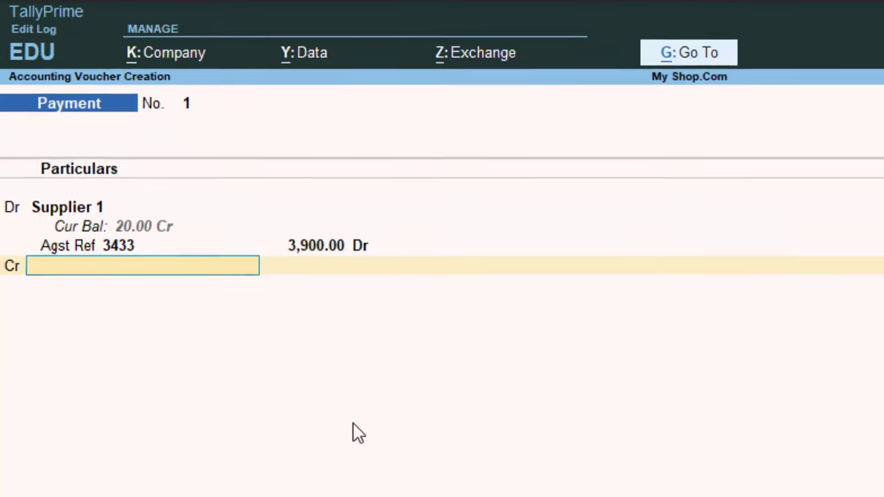
key(Return)
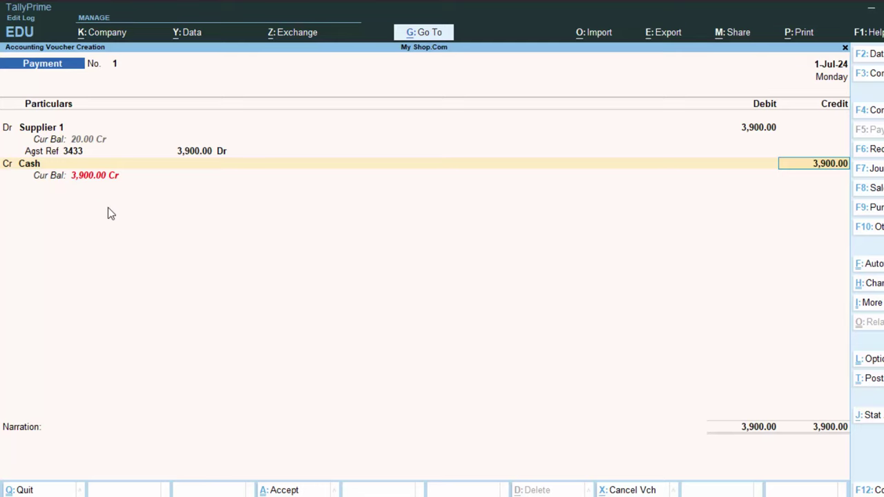
key(Return)
key(Return)
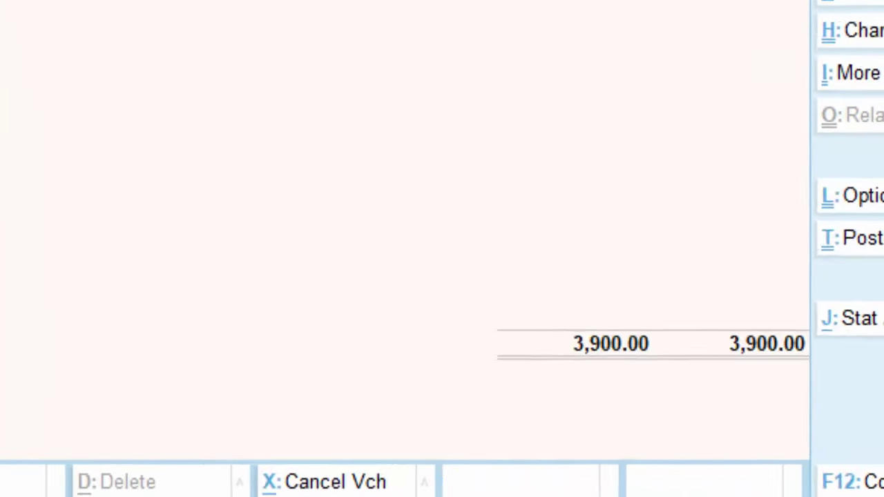
Examine the Supplier 1 and Cash entries and their current balances in the unsaved payment voucher.
key(BackSpace)
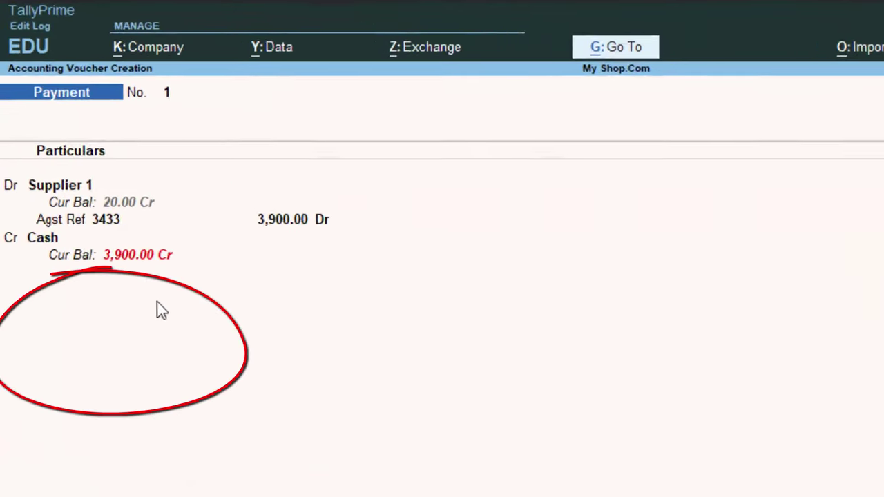
key(BackSpace)
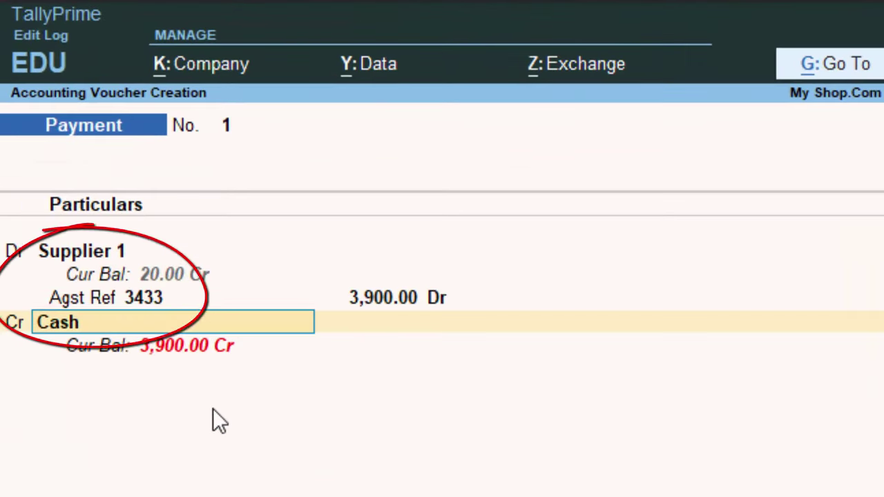
key(Return)
key(Return)
key(Return)
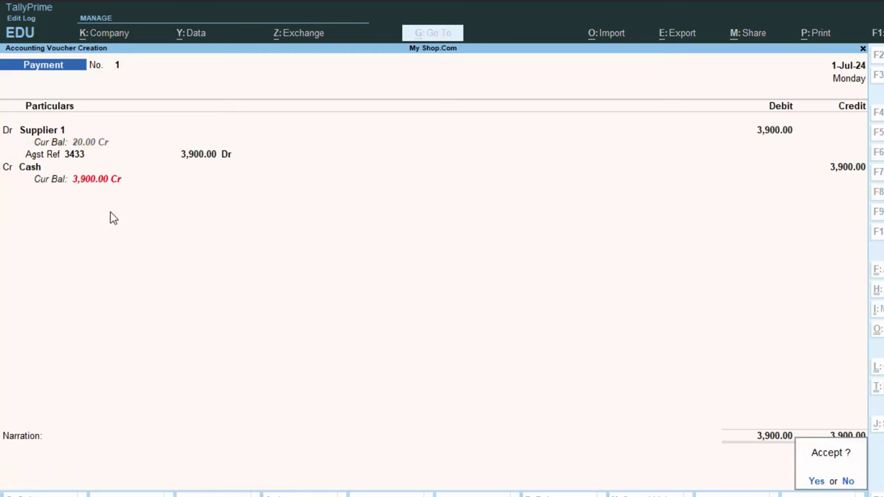
key(n)
key(BackSpace)
key(BackSpace)
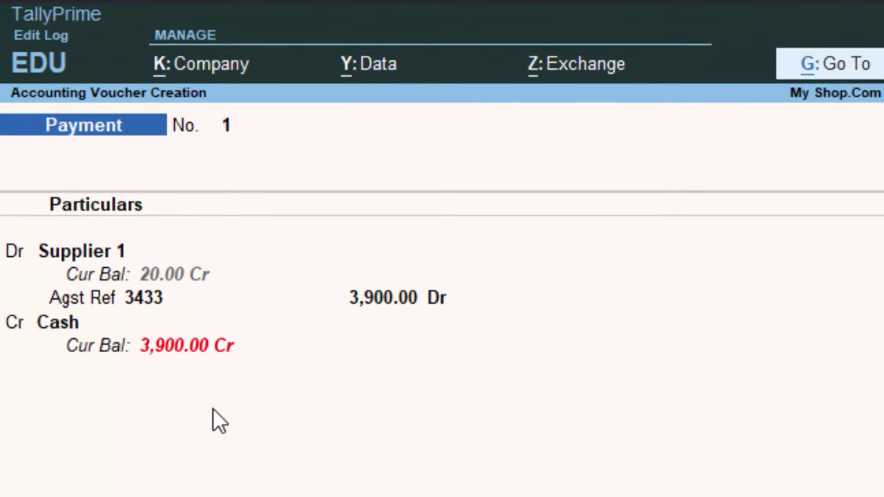
key(Return)
key(Return)
key(Return)
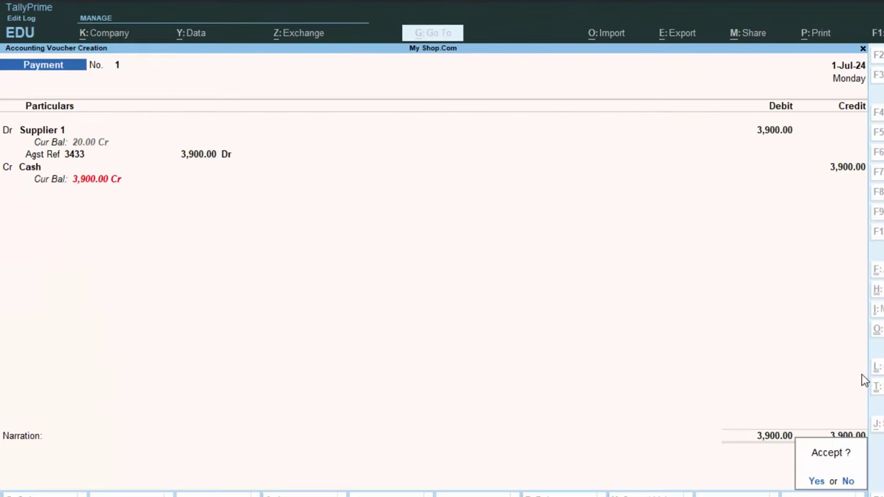
key(n)
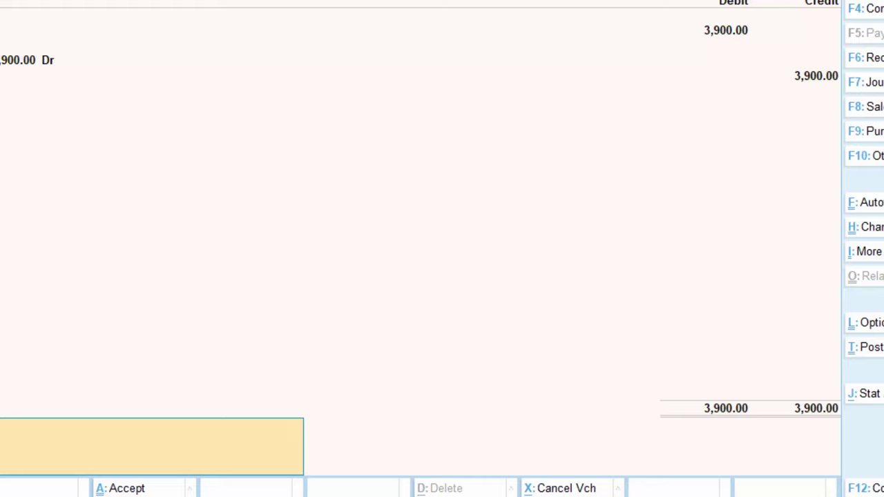
key(BackSpace)
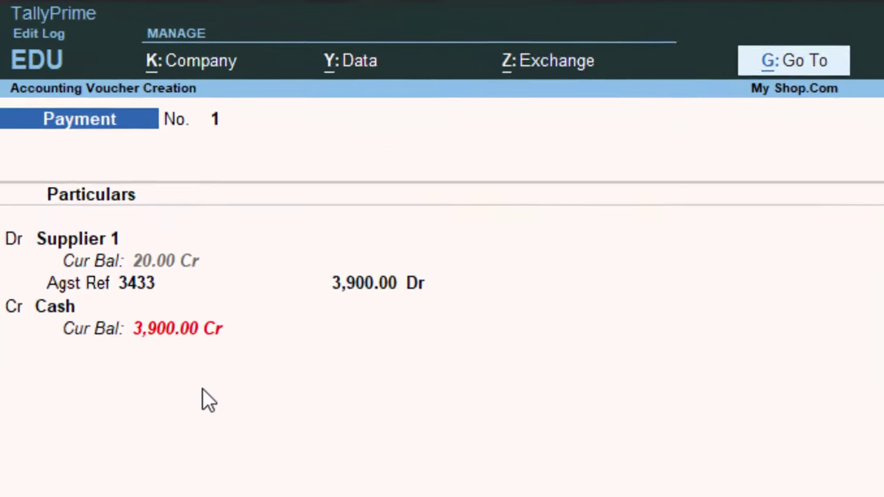
key(BackSpace)
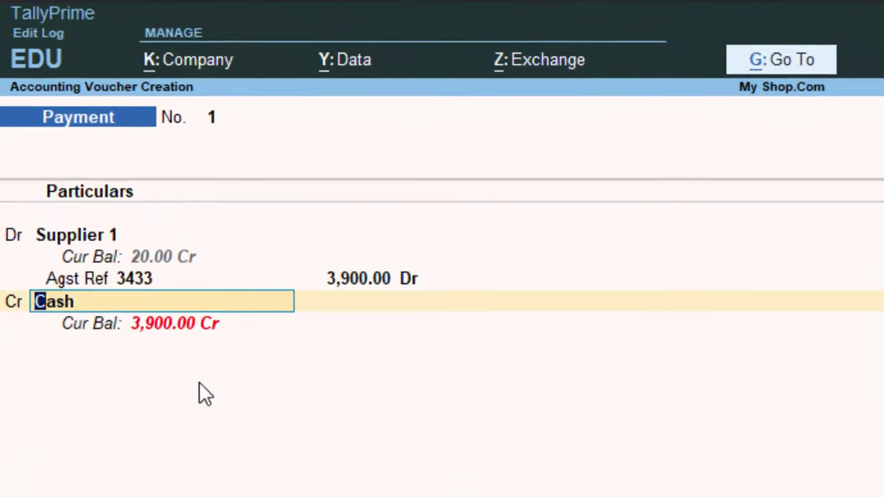
key(Return)
key(Return)
key(Return)
key(Return)
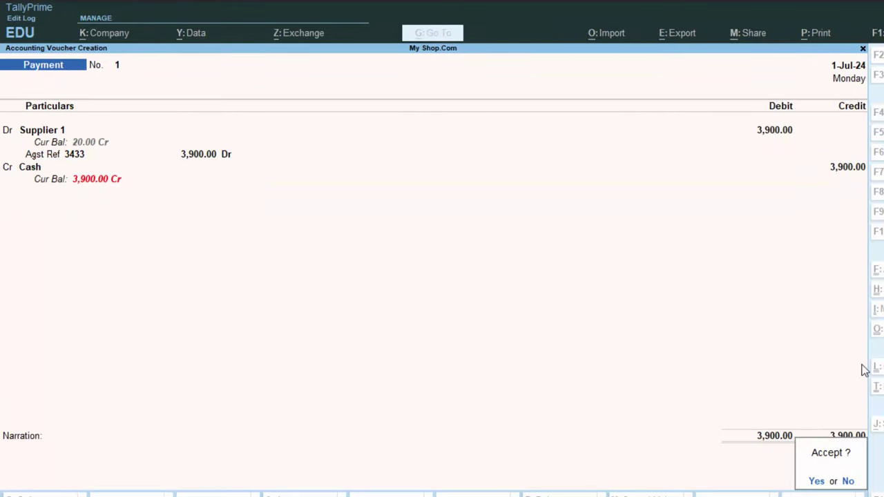
key(n)
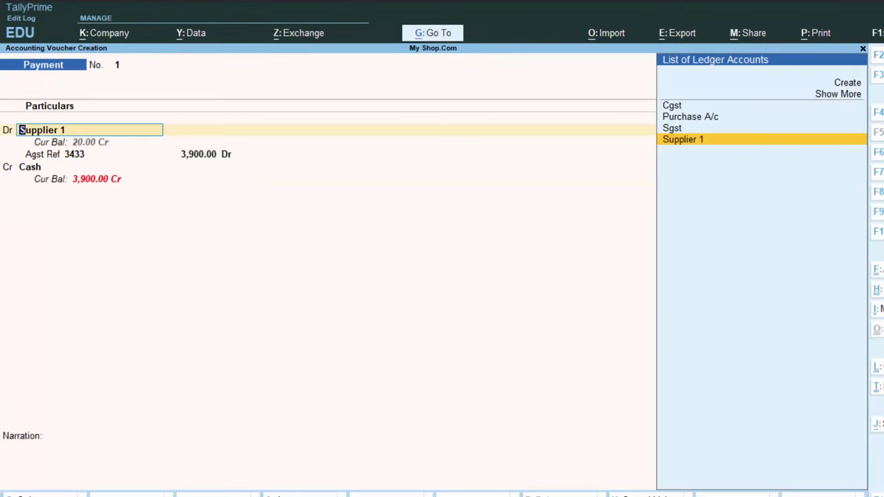
Quit the payment voucher without saving it and reopen a blank payment voucher.
key(Escape)
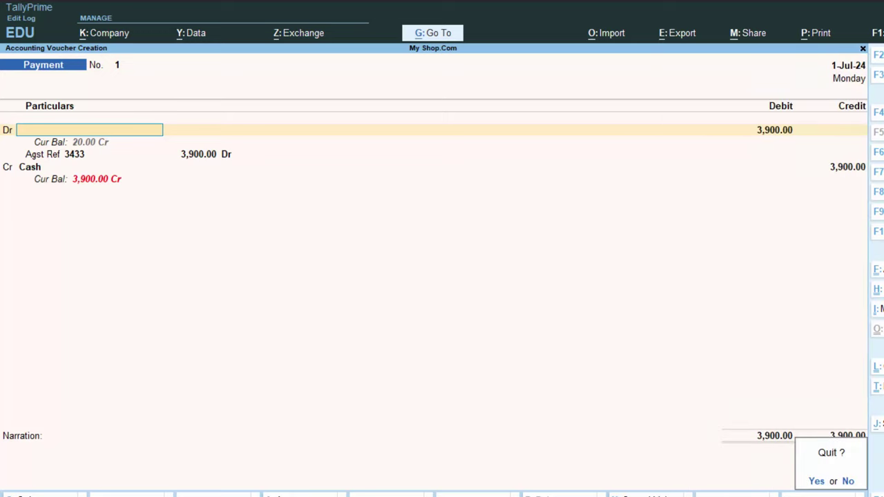
key(y)
key(Return)
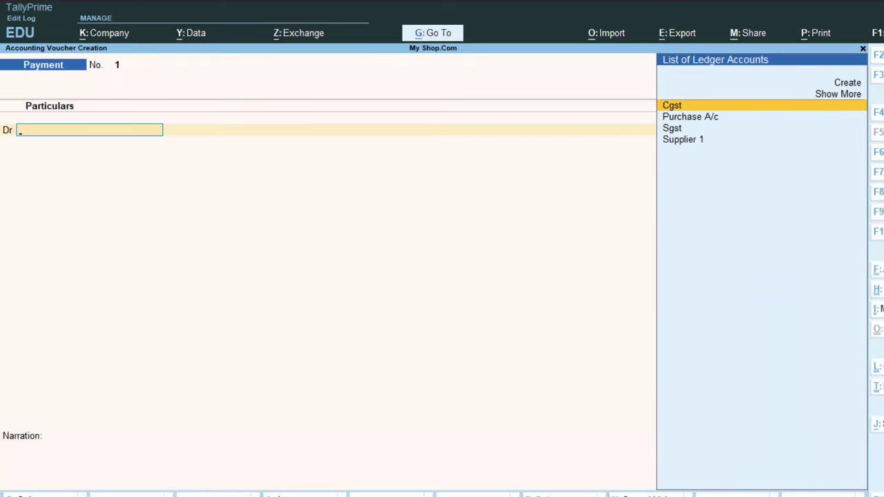
Start a receipt voucher and, from it, create a ledger named Capital A/c under the Capital Account group.
key(F6)
key(alt+c)
text(Capital)
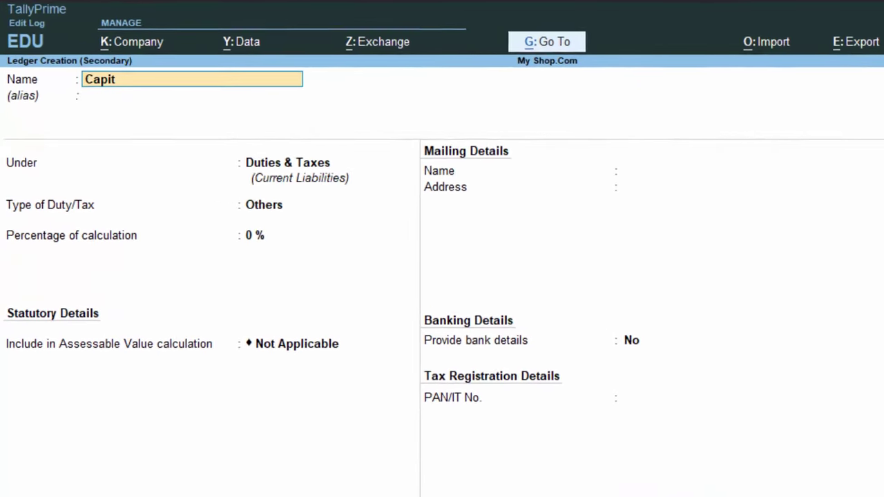
text( A/c)
key(Return)
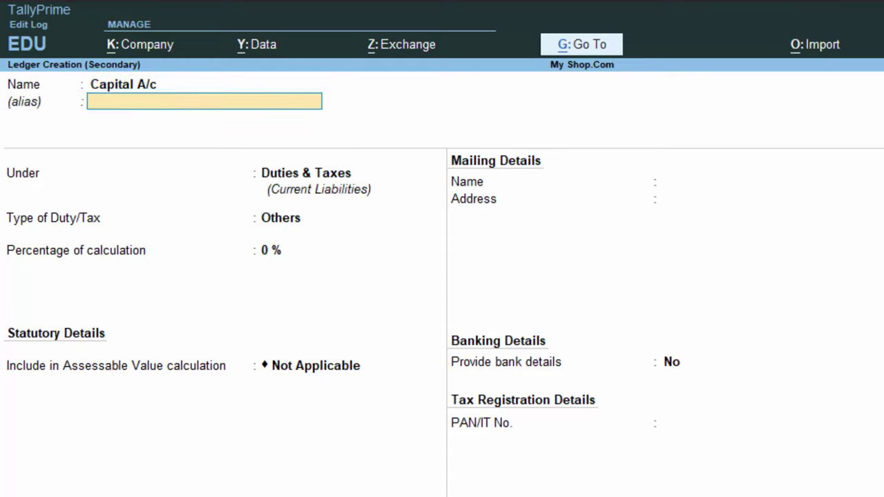
key(Return)
text(C)
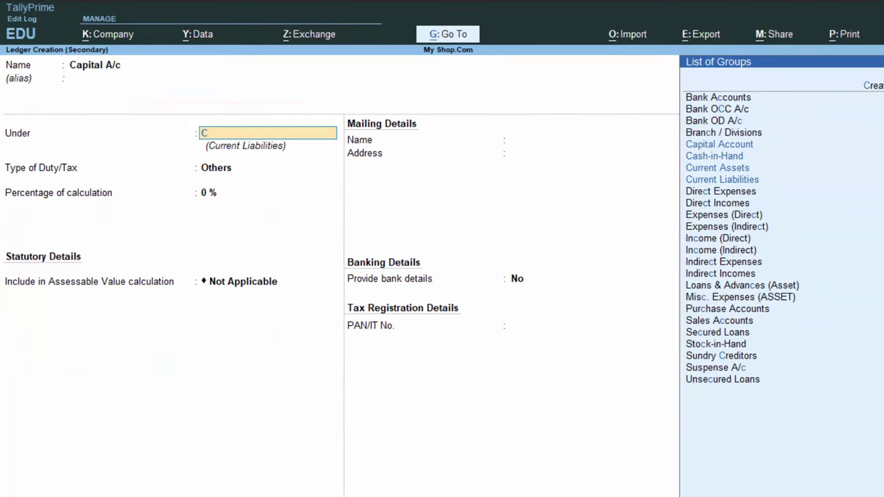
key(Return)
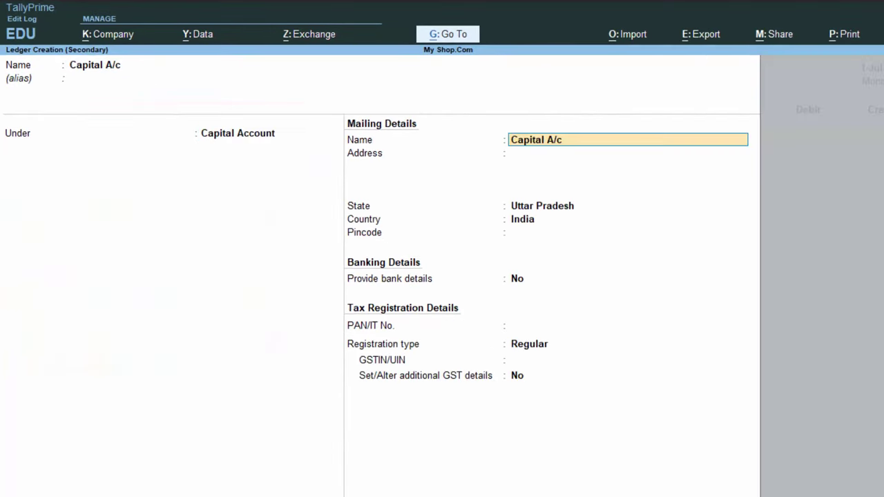
Keep the default mailing, banking and tax registration details with GSTIN/UIN blank, and save the Capital A/c ledger.
key(Return)
key(Return)
key(Return)
key(Return)
key(Return)
key(Return)
key(Return)
key(Return)
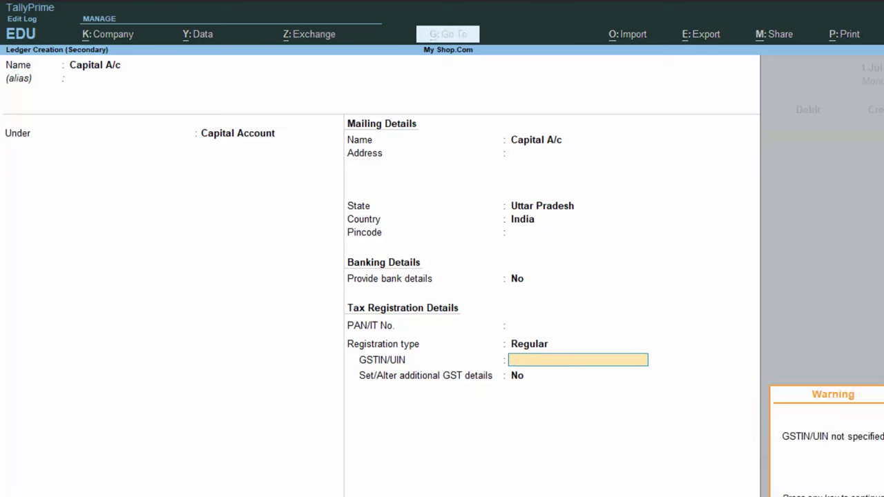
key(Return)
key(Return)
key(Return)
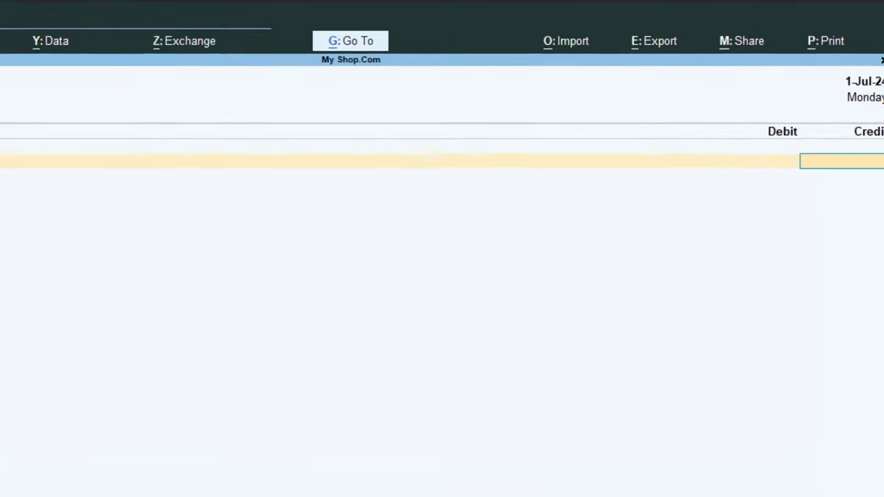
Credit Capital A/c with 700000, debit Cash for the same amount, and save the receipt voucher.
text(700000)
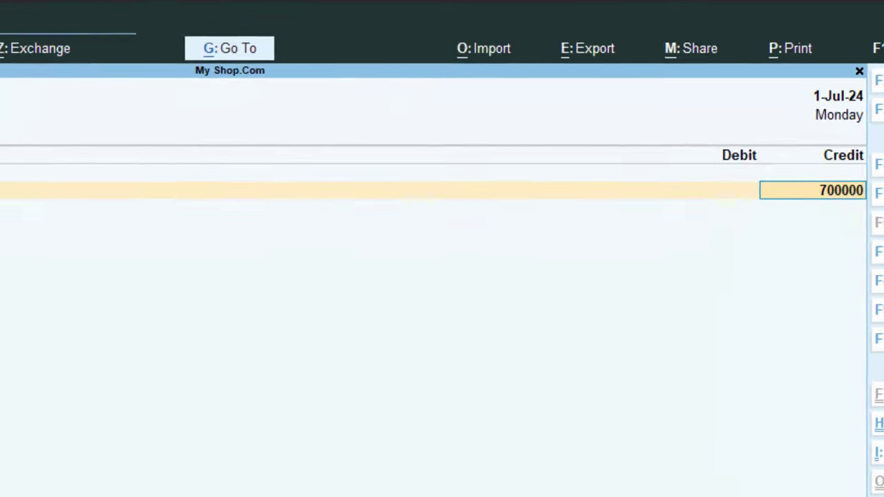
key(Return)
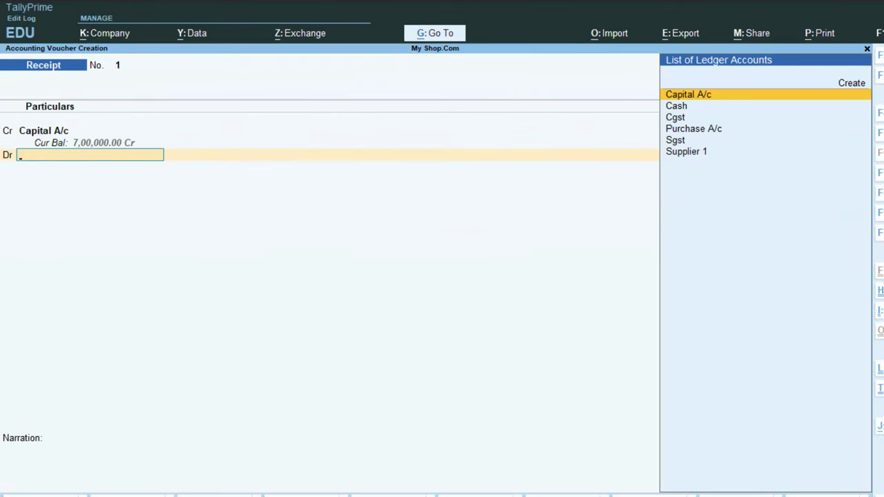
key(Down)
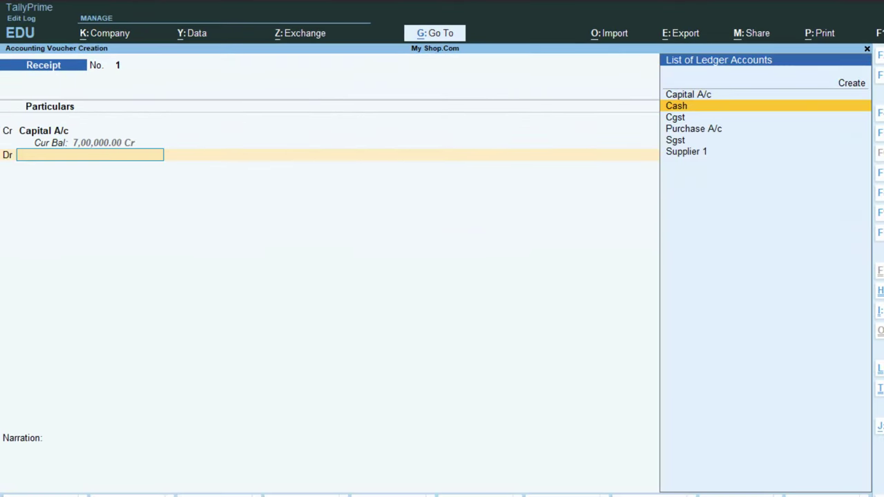
key(Return)
key(Return)
key(Return)
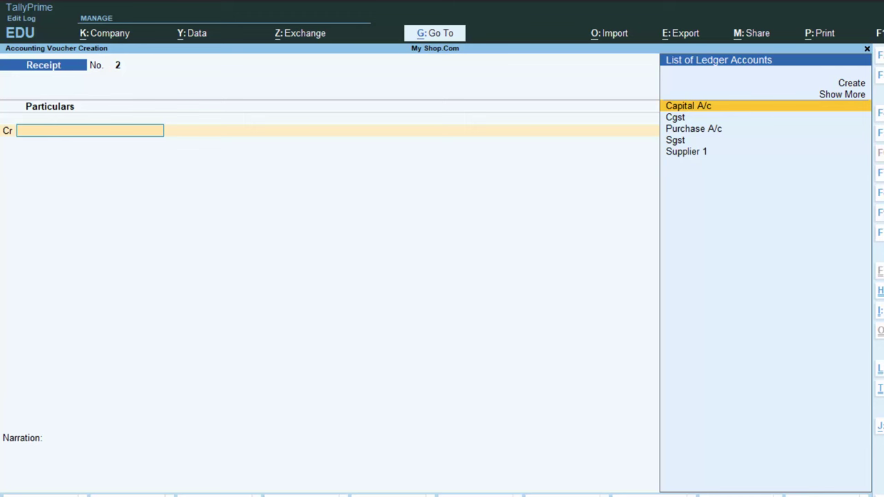
Start a payment voucher and debit the Supplier 1 ledger with 3920.
key(F5)
key(Down)
key(Down)
key(Down)
key(Down)
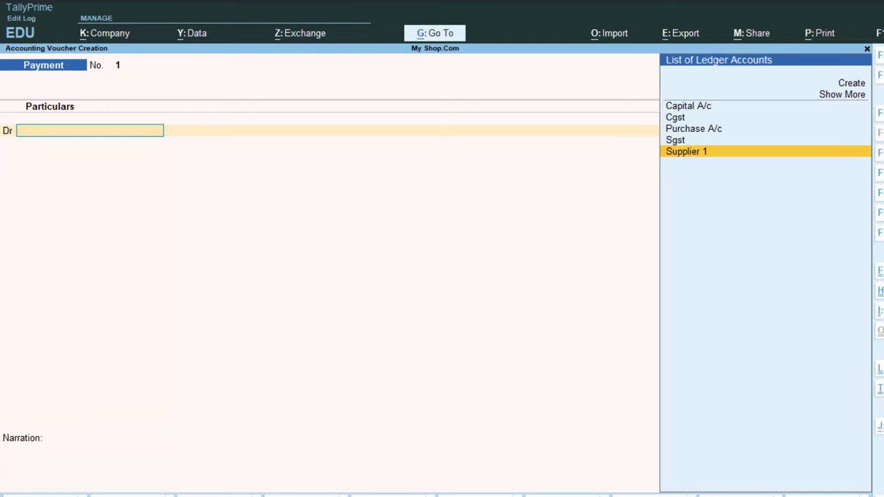
key(Return)
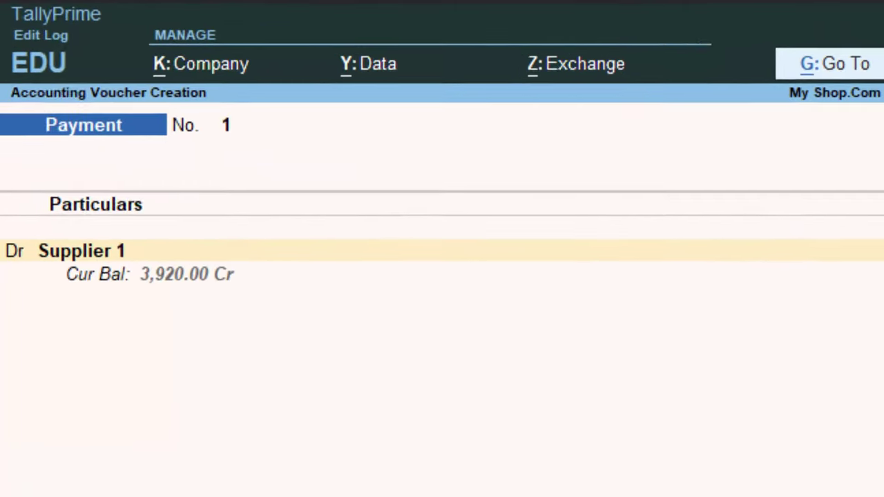
text(3920)
key(Return)
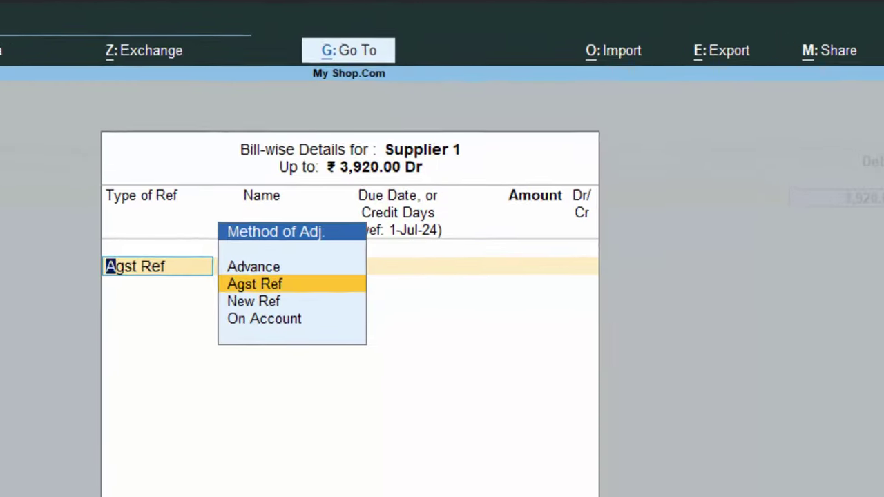
Allocate the supplier payment as Agst Ref to pending bill 3433 for the full 3,920.00 Dr.
key(Return)
key(Return)
key(Return)
key(Return)
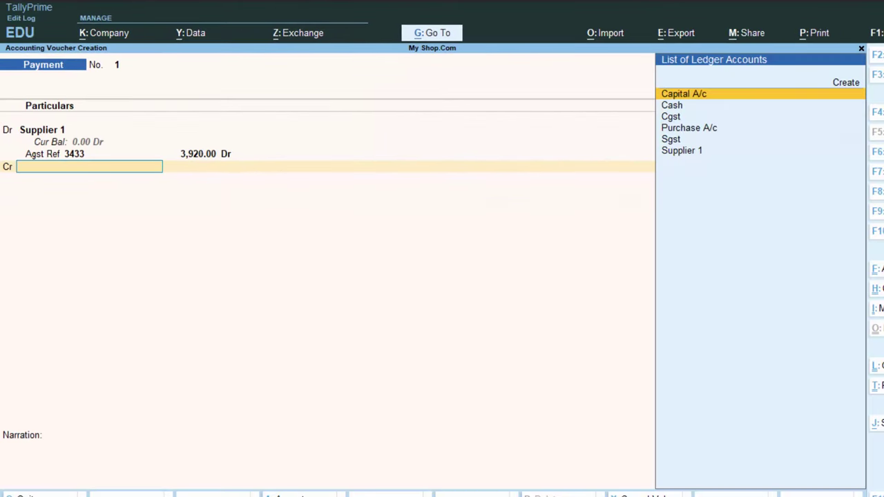
Credit the Cash ledger with 3,920.00, leave the narration blank, and save the payment voucher.
key(Down)
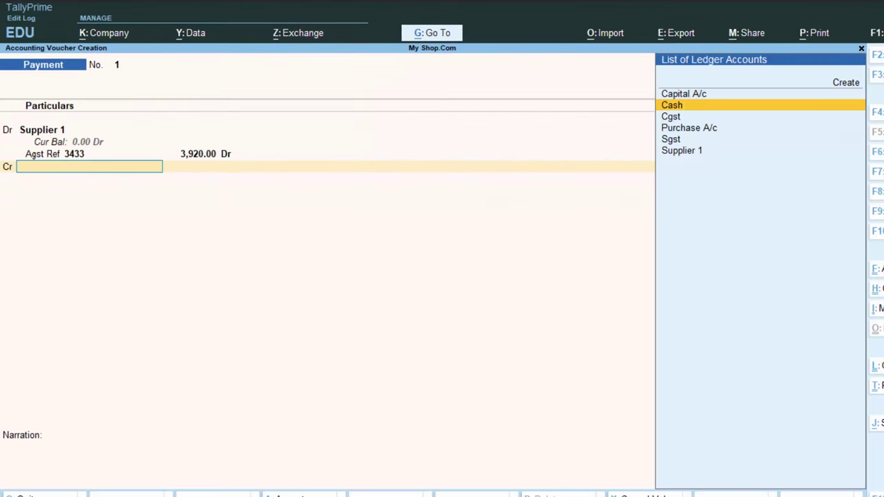
key(Return)
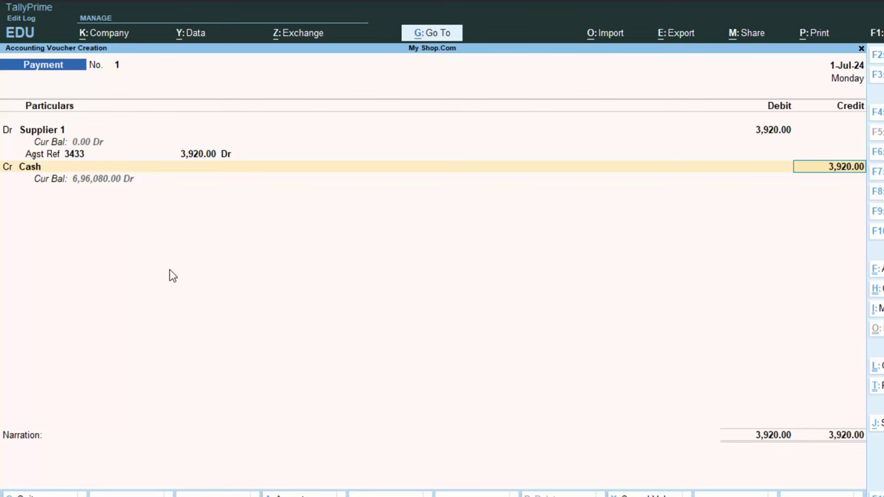
key(Return)
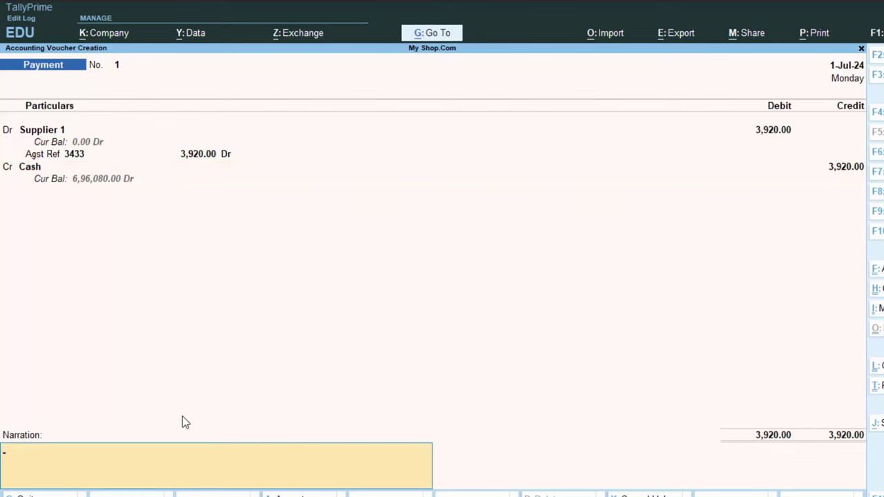
key(Return)
key(Return)
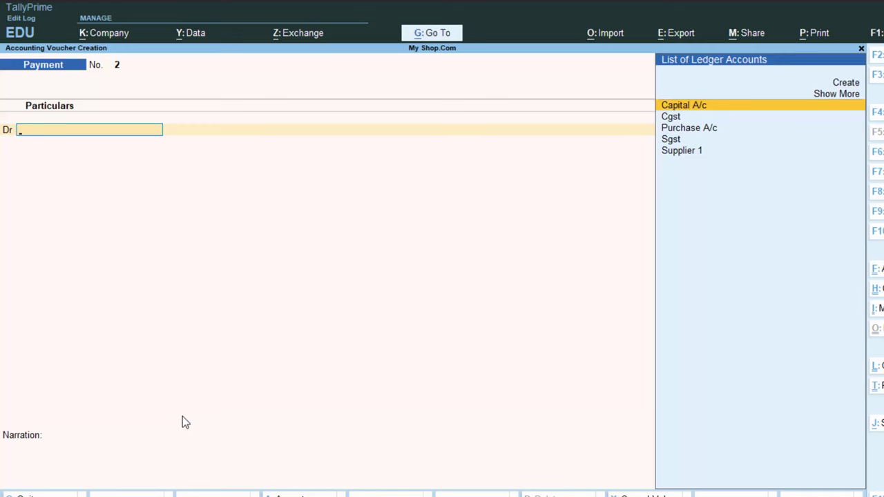
Choose Supplier 1 as the debit ledger in the new payment voucher to check its current balance.
key(Down)
key(Down)
key(Down)
key(Down)
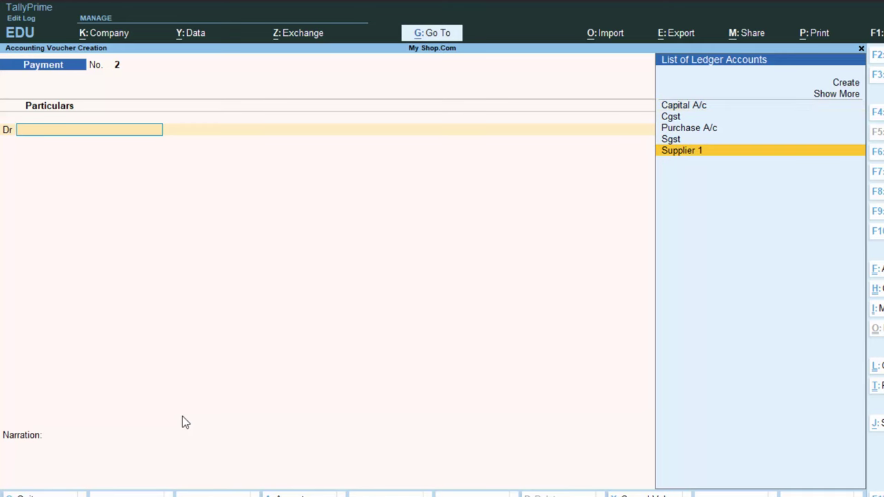
key(Return)
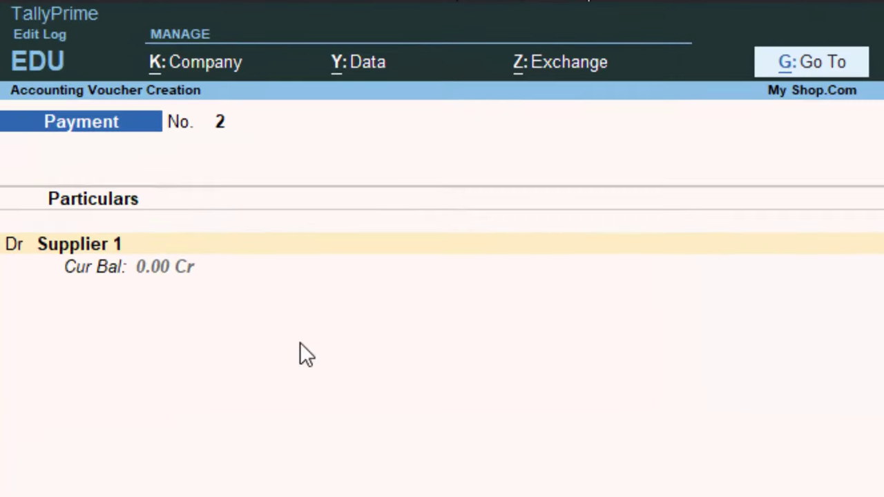